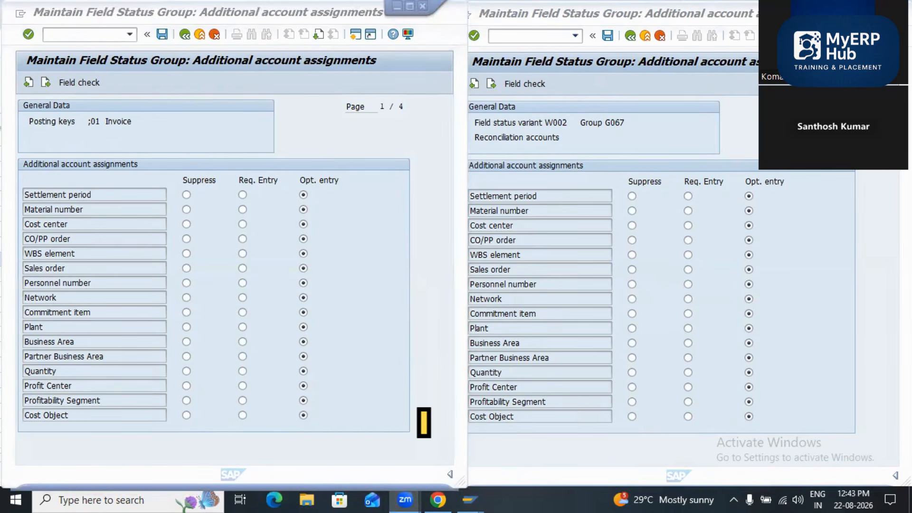
Step: Switch to the free SAP Easy Access session and start the customer invoice entry transaction FB70
{"action": "left_click", "coordinate": [560, 138]}
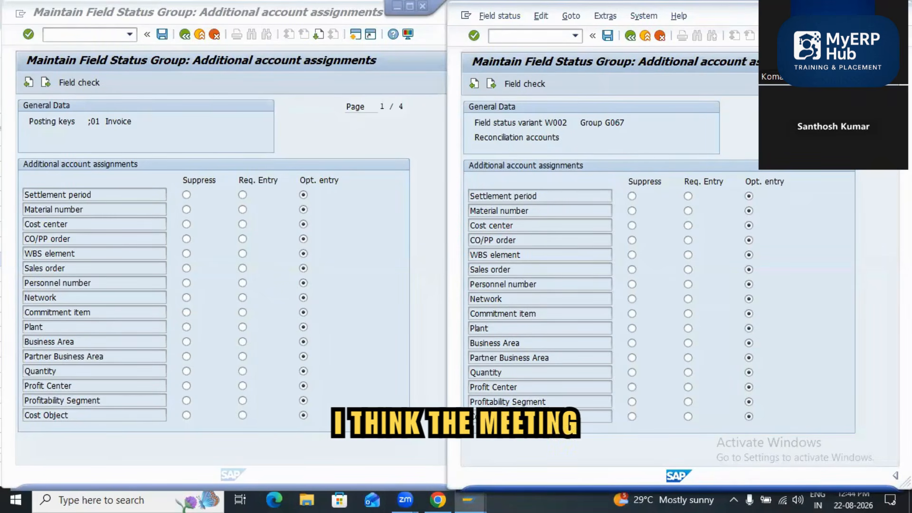
{"action": "left_click", "coordinate": [470, 493]}
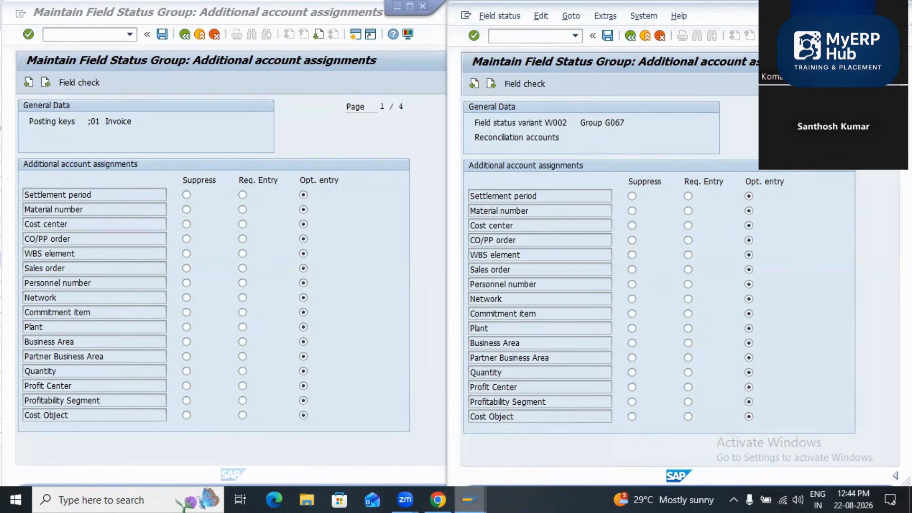
{"action": "mouse_move", "coordinate": [469, 499]}
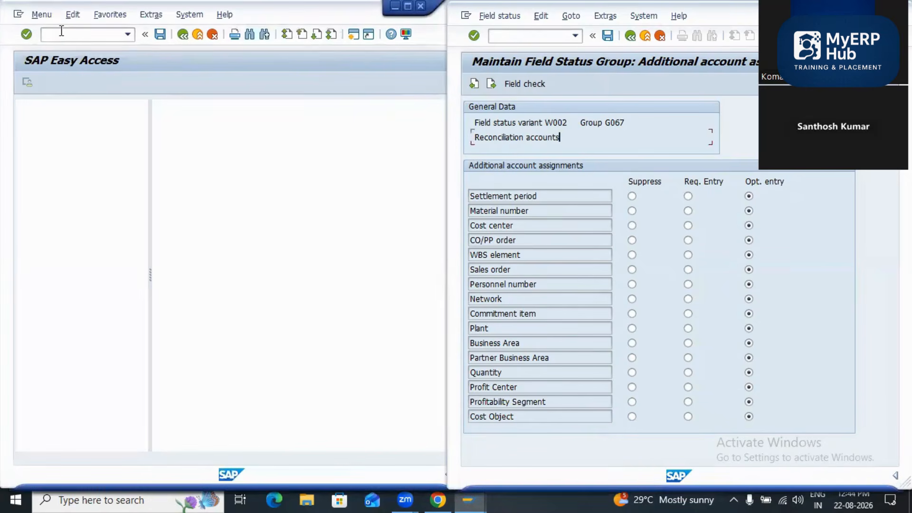
{"action": "left_click", "coordinate": [63, 33]}
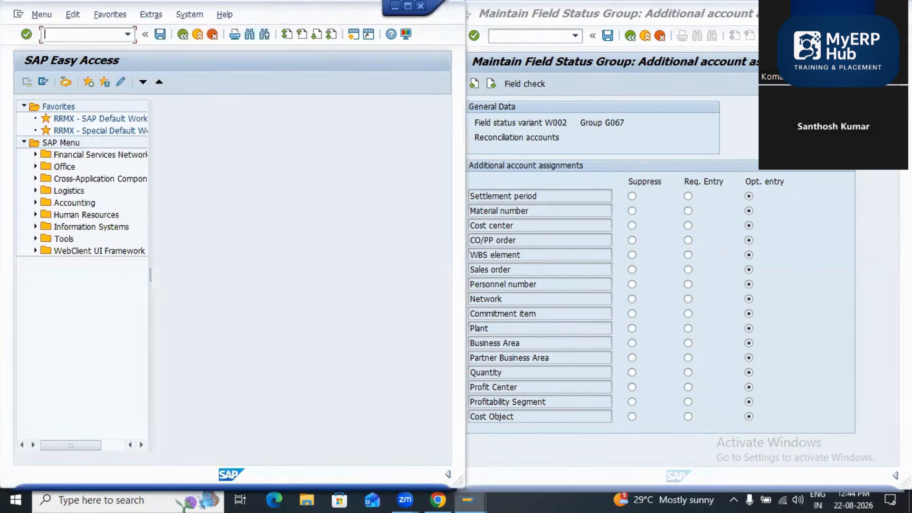
{"action": "type", "text": "FB70"}
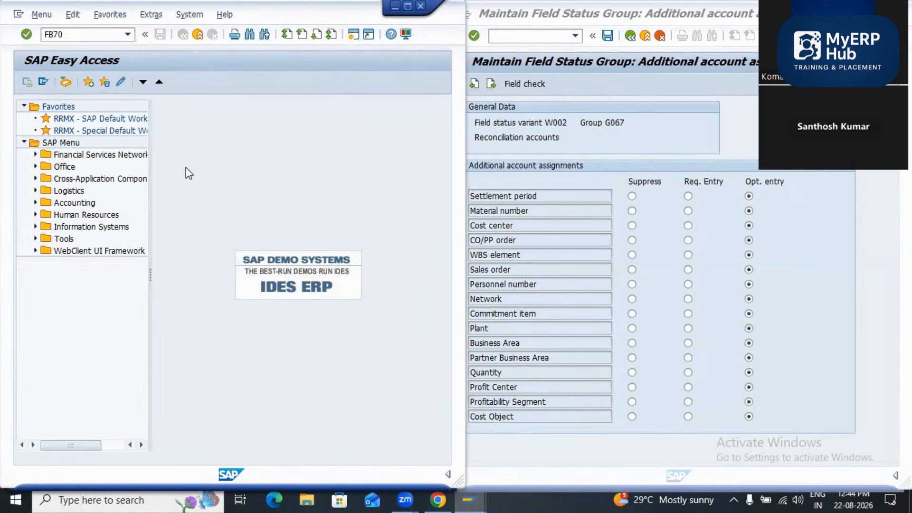
{"action": "key", "text": "Return"}
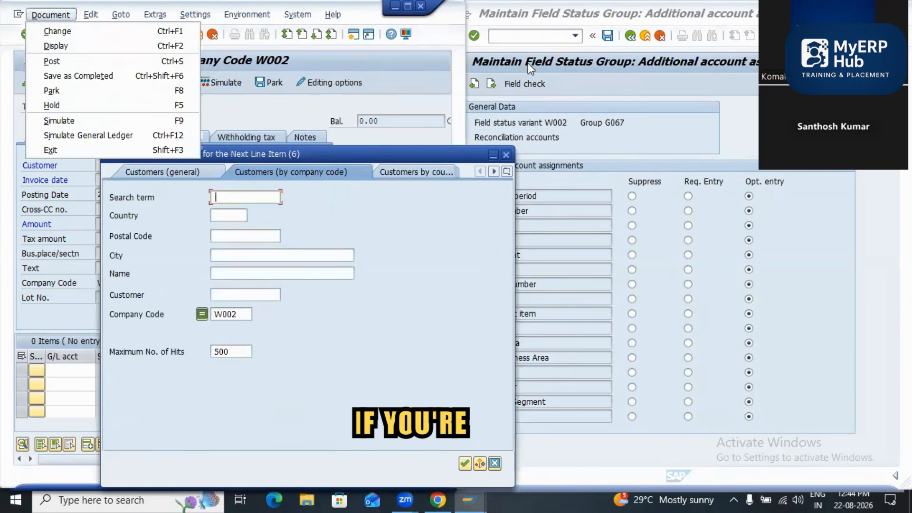
Step: Look up the customers of company code W002 and choose one as the invoice's customer
{"action": "key", "text": "Escape"}
{"action": "key", "text": "Escape"}
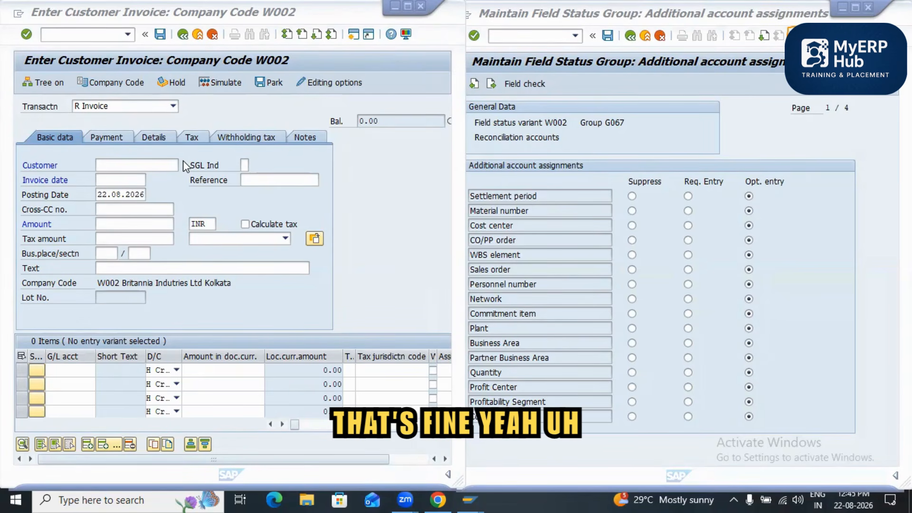
{"action": "left_click", "coordinate": [176, 190]}
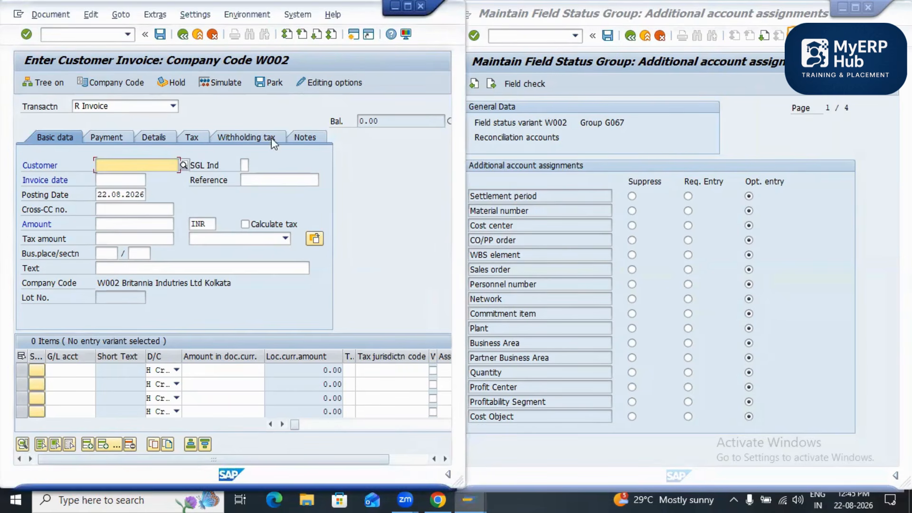
{"action": "left_click", "coordinate": [508, 171]}
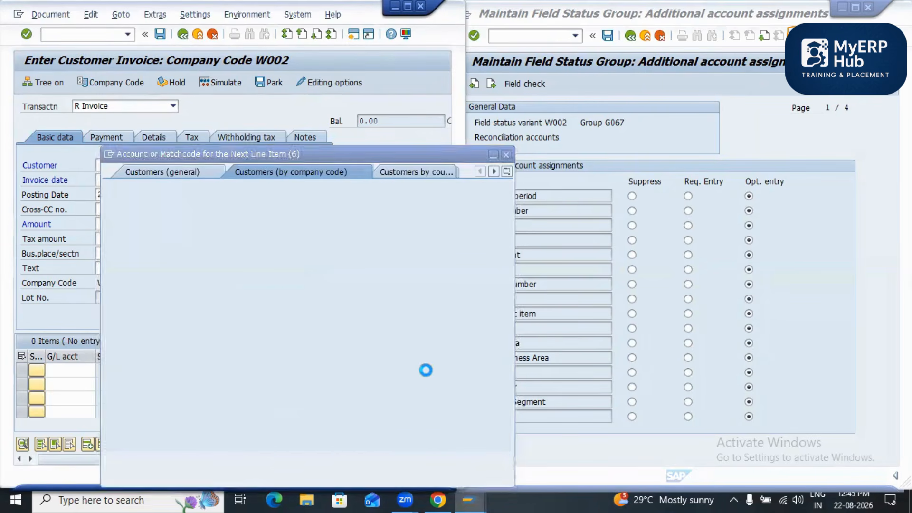
{"action": "key", "text": "Return"}
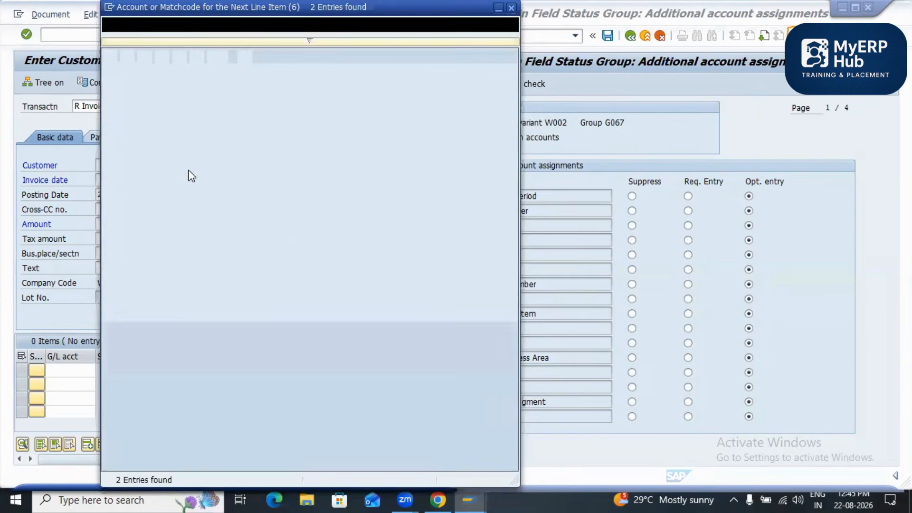
{"action": "key", "text": "Down"}
{"action": "key", "text": "Return"}
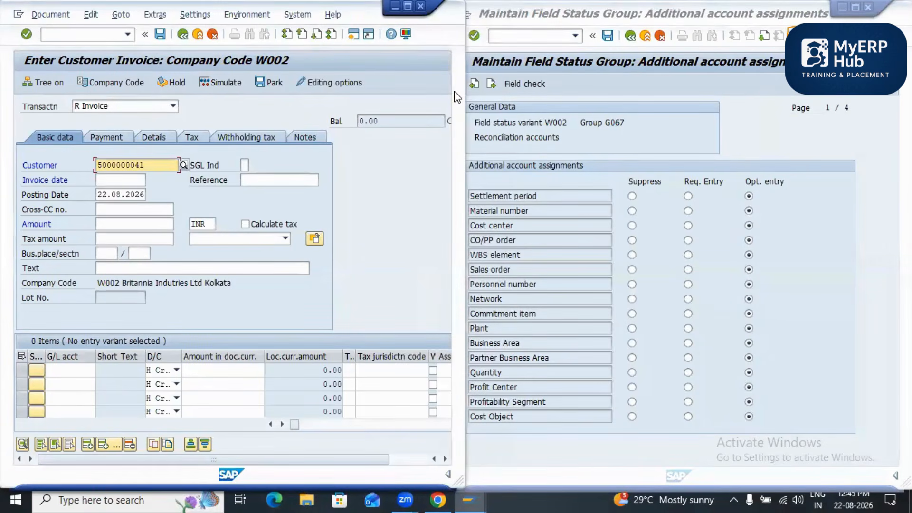
Step: Enlarge the invoice window, then set the invoice date to 22.08.2026 and the reference to Sales Invoice
{"action": "left_click", "coordinate": [867, 7]}
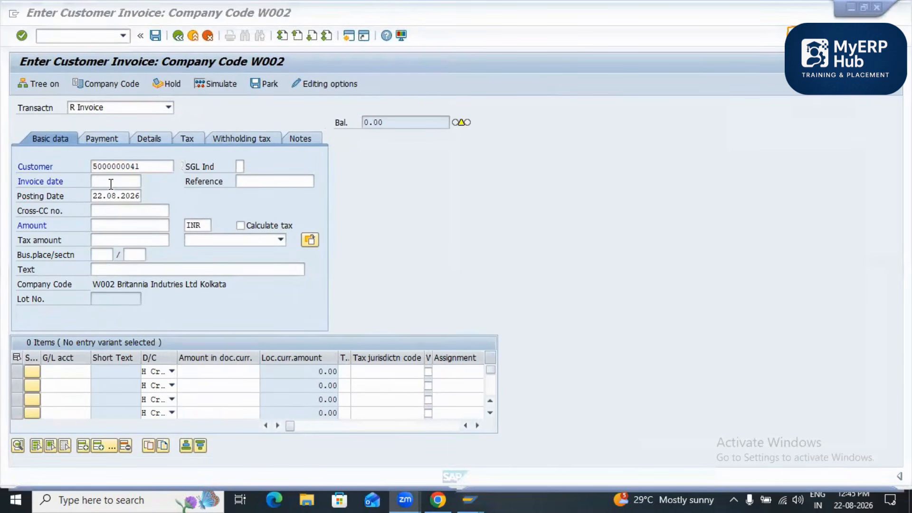
{"action": "left_click", "coordinate": [147, 181]}
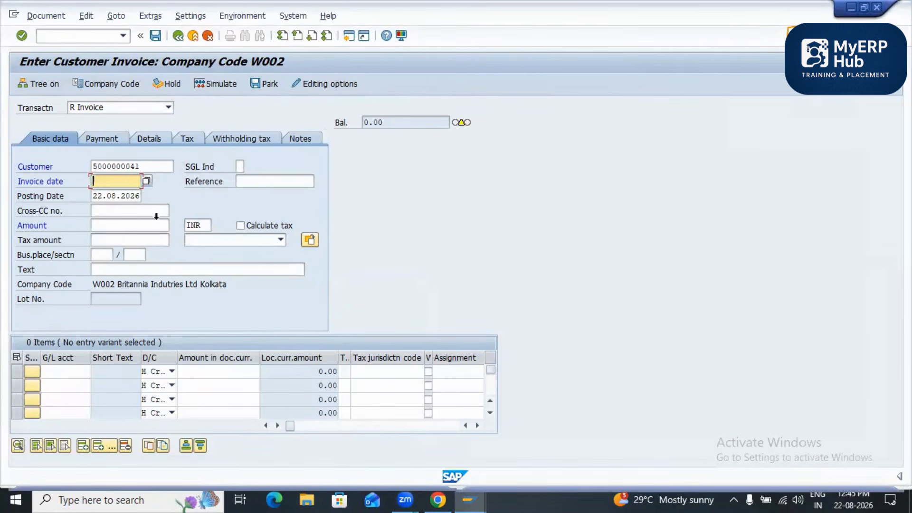
{"action": "left_click", "coordinate": [241, 296]}
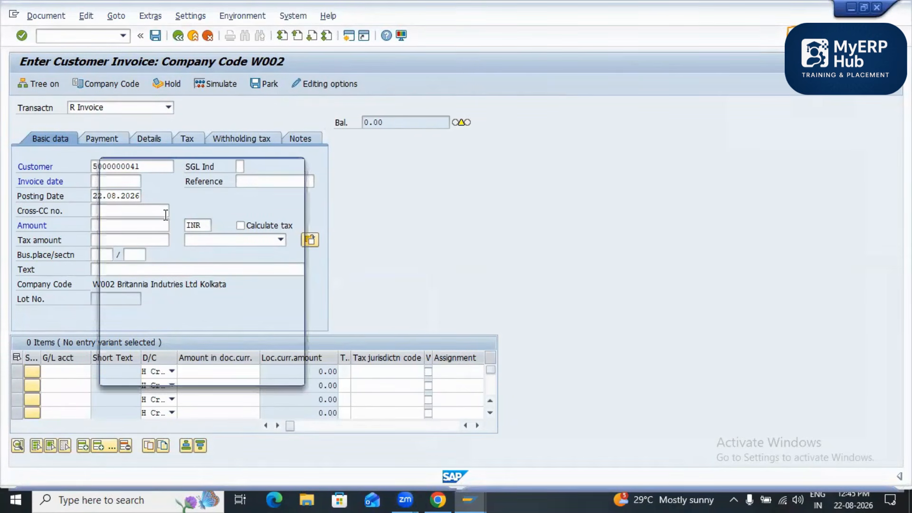
{"action": "double_click", "coordinate": [252, 281]}
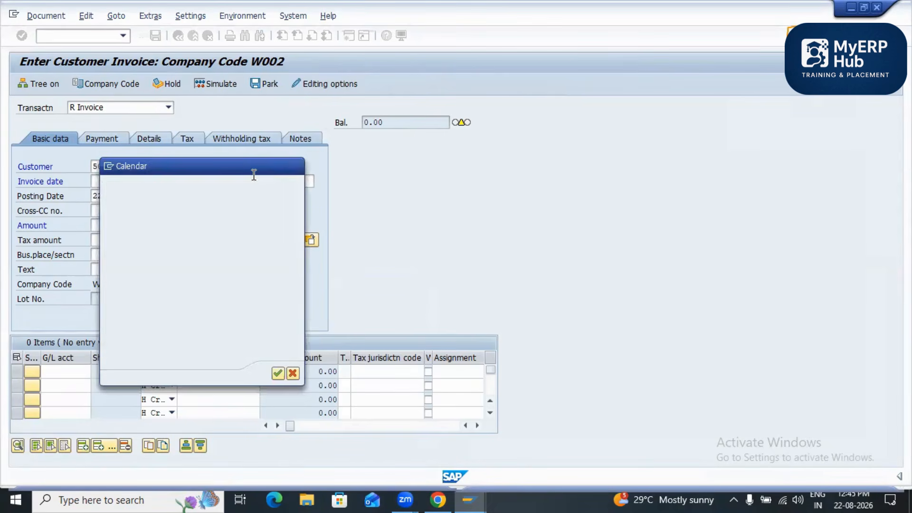
{"action": "key", "text": "Tab"}
{"action": "type", "text": "Sales Invoice"}
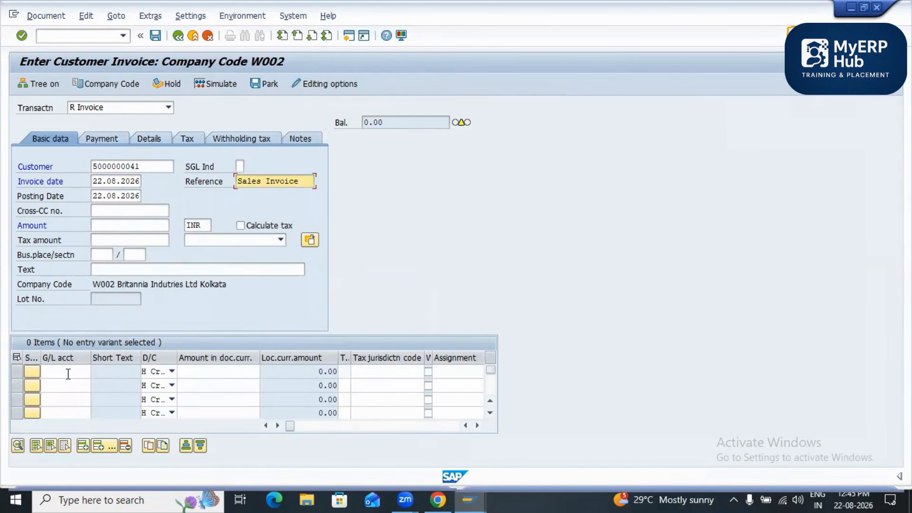
Step: Set the customer invoice's amount to 100000 INR
{"action": "key", "text": "Tab"}
{"action": "key", "text": "Tab"}
{"action": "key", "text": "Tab"}
{"action": "type", "text": "100000"}
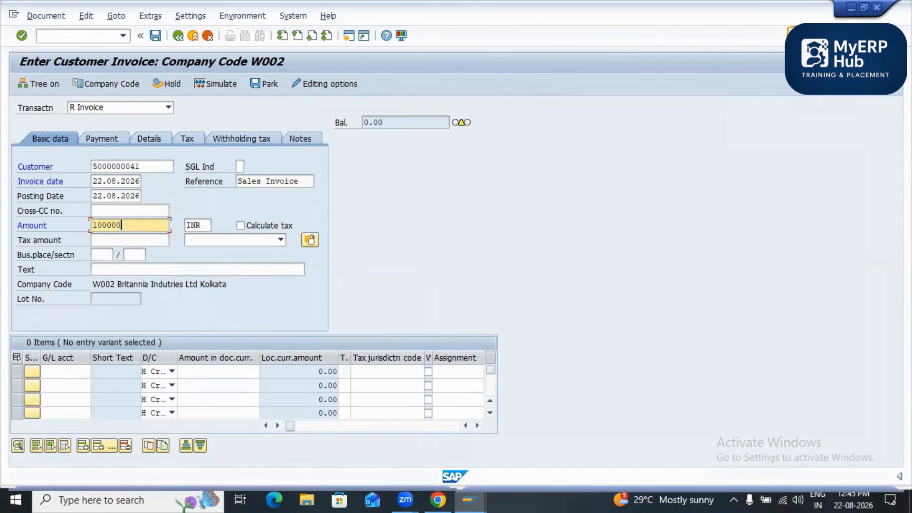
Step: Enter a credit line item on G/L account 300000 with the amount 100000 and simulate the invoice
{"action": "left_click", "coordinate": [66, 372]}
{"action": "type", "text": "30"}
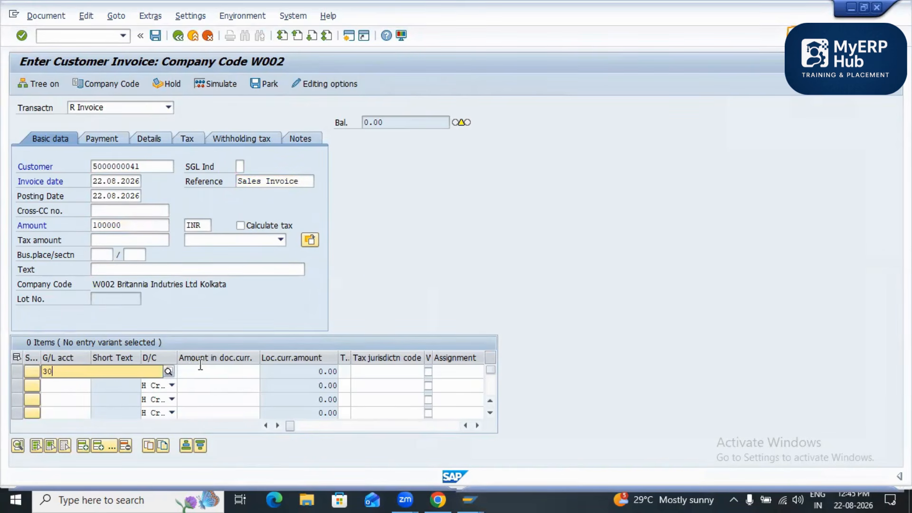
{"action": "type", "text": "0"}
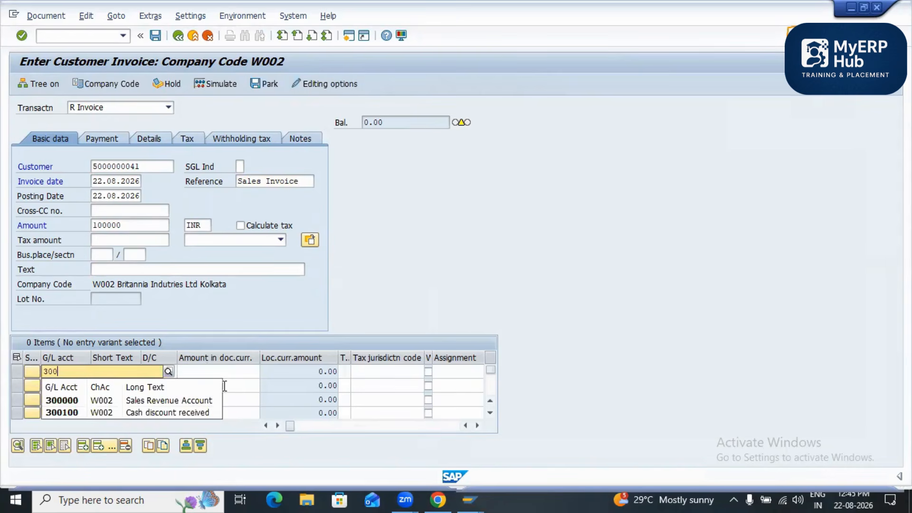
{"action": "key", "text": "Down"}
{"action": "key", "text": "Return"}
{"action": "key", "text": "Tab"}
{"action": "type", "text": "1"}
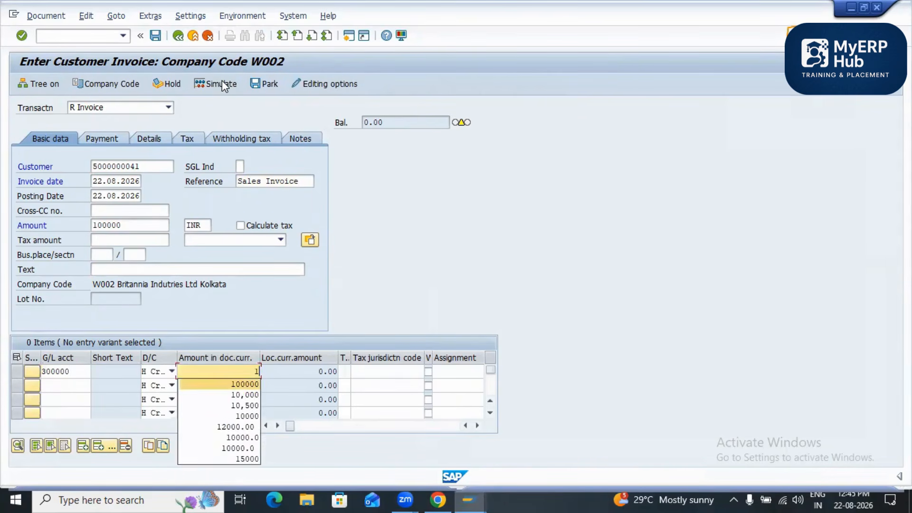
{"action": "key", "text": "Return"}
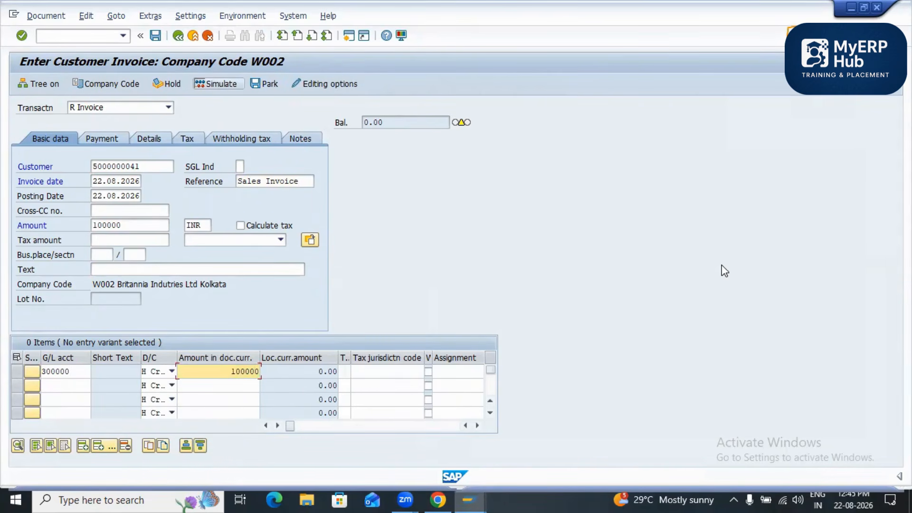
{"action": "key", "text": "Return"}
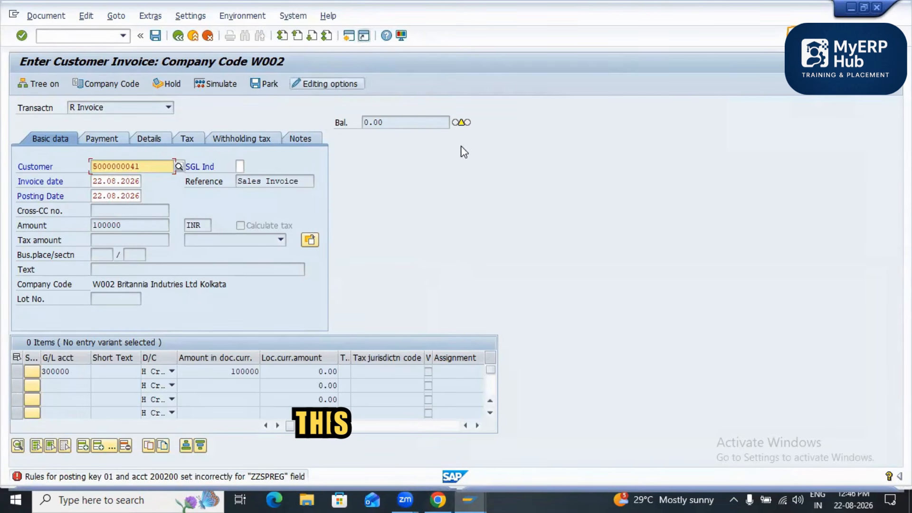
Step: In a new session, check the field status group of domestic customer reconciliation account 200200 with transaction FS00, and close the session
{"action": "left_click", "coordinate": [349, 37]}
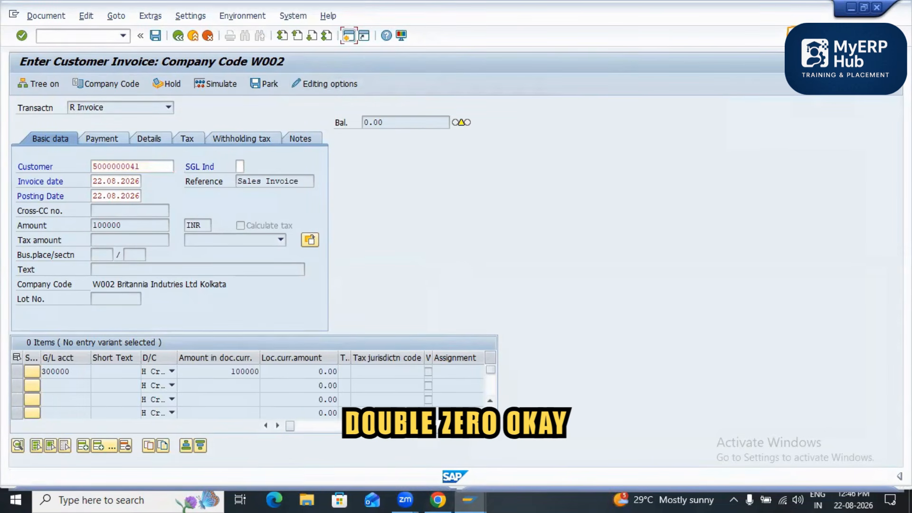
{"action": "type", "text": "FS00"}
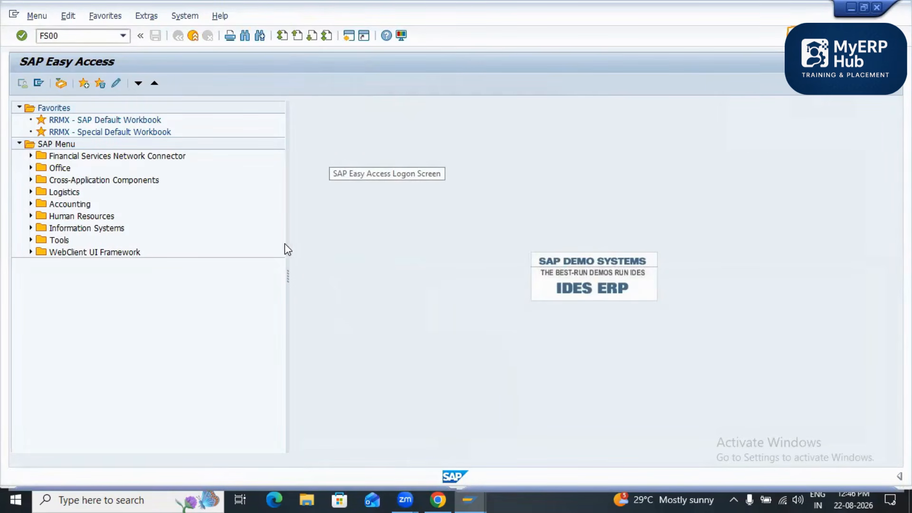
{"action": "key", "text": "Return"}
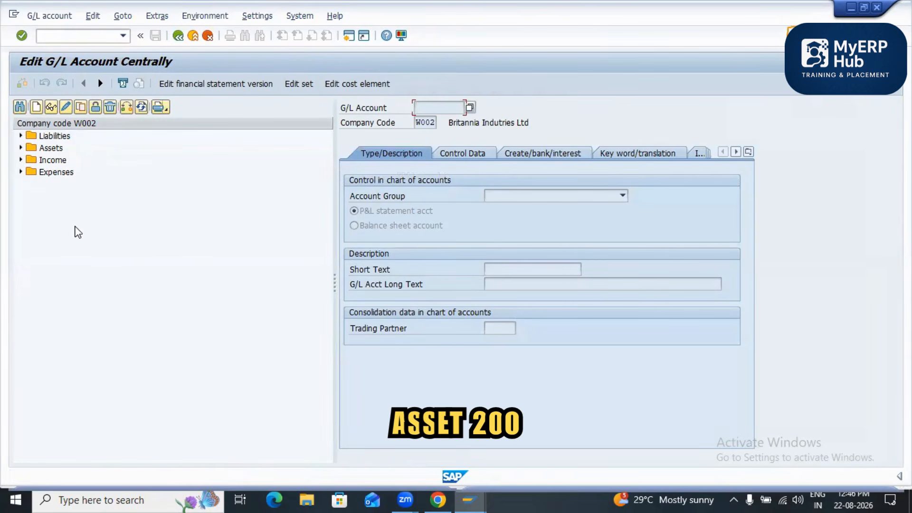
{"action": "left_click", "coordinate": [21, 148]}
{"action": "left_click", "coordinate": [58, 244]}
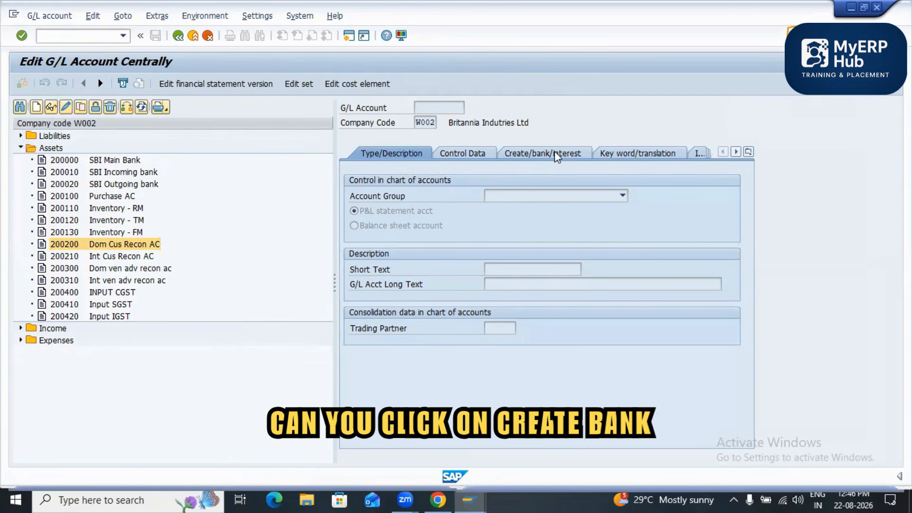
{"action": "left_click", "coordinate": [542, 153]}
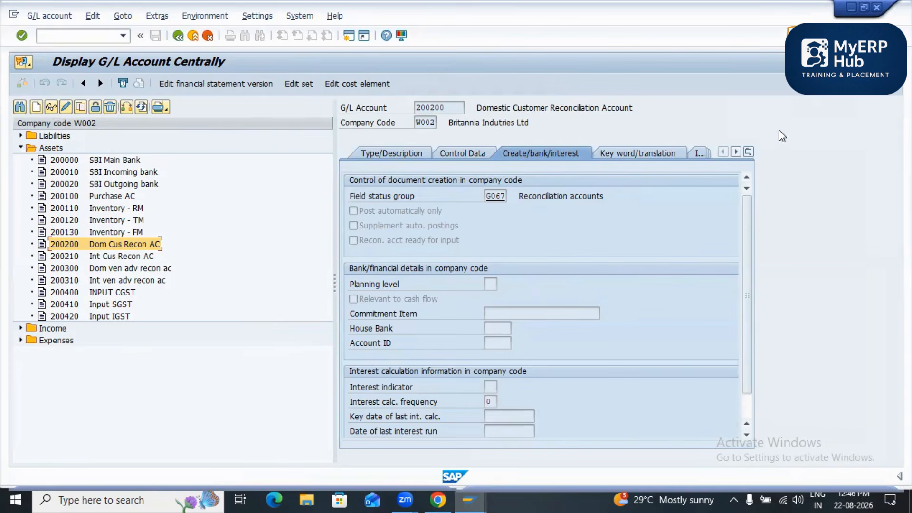
{"action": "left_click", "coordinate": [877, 7]}
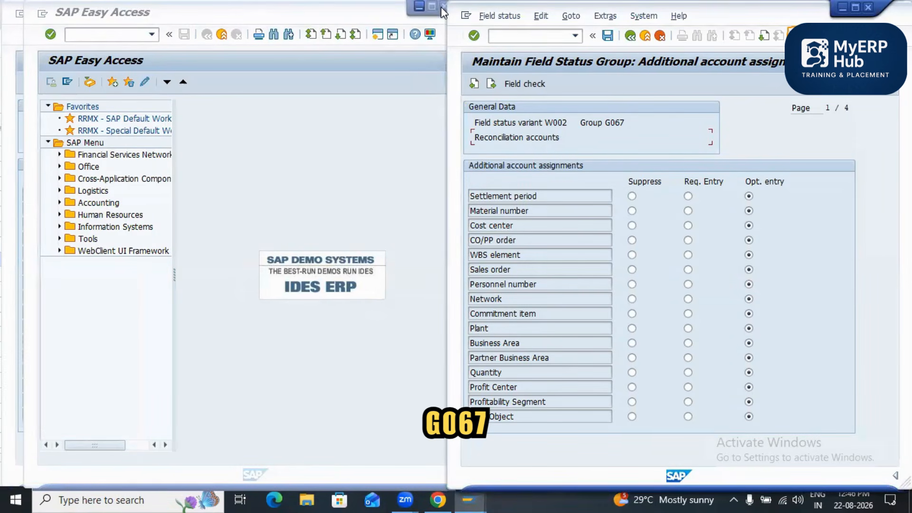
Step: Leave the field status maintenance of posting key 01 and return to the SAP Easy Access screen
{"action": "left_click", "coordinate": [242, 126]}
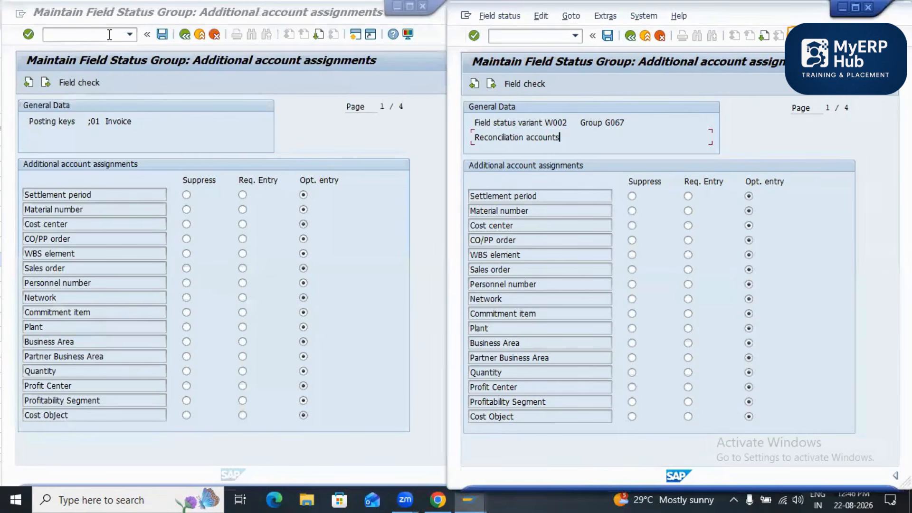
{"action": "left_click", "coordinate": [186, 37]}
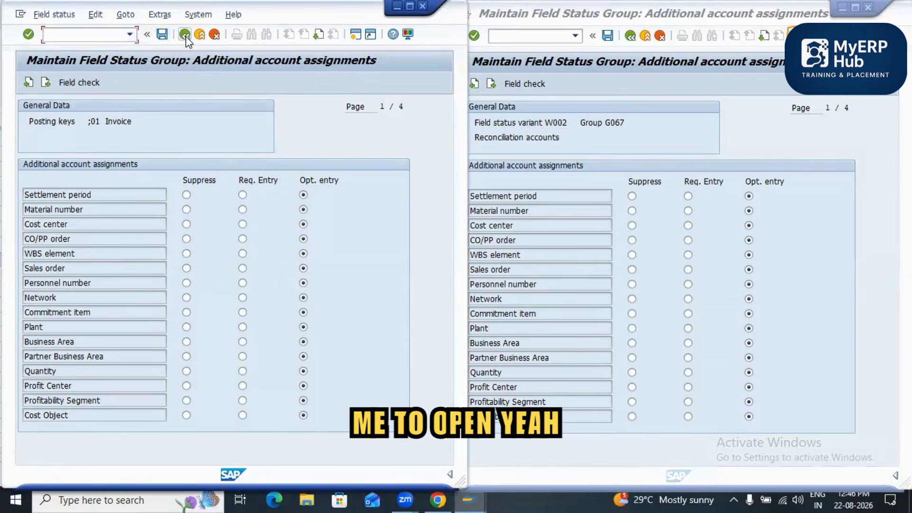
{"action": "left_click", "coordinate": [186, 35]}
{"action": "key", "text": "F3"}
{"action": "key", "text": "F3"}
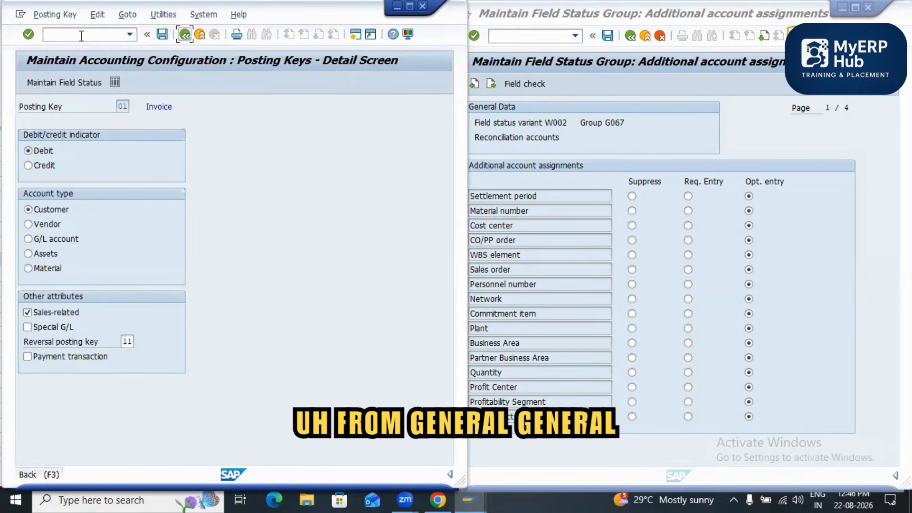
{"action": "key", "text": "F3"}
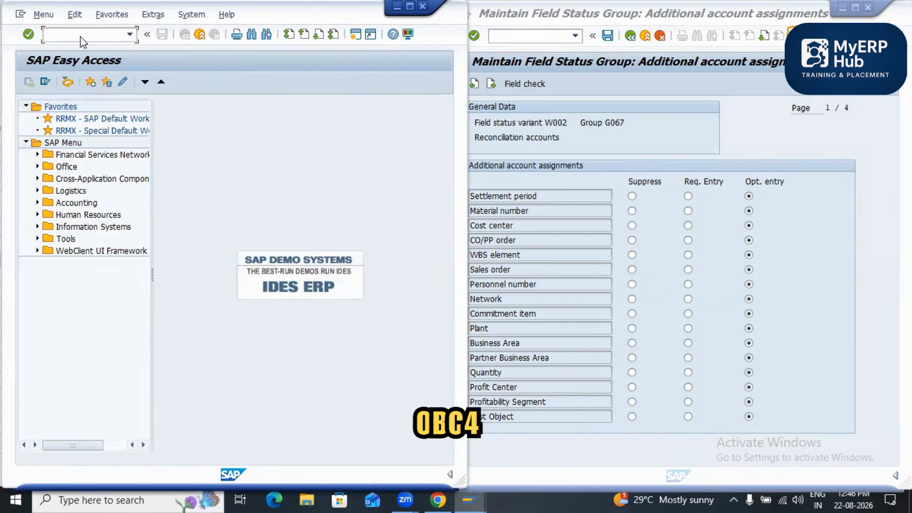
Step: Try to open the field status variants with transaction OBC4, declining to display the locked data
{"action": "type", "text": "OBC4"}
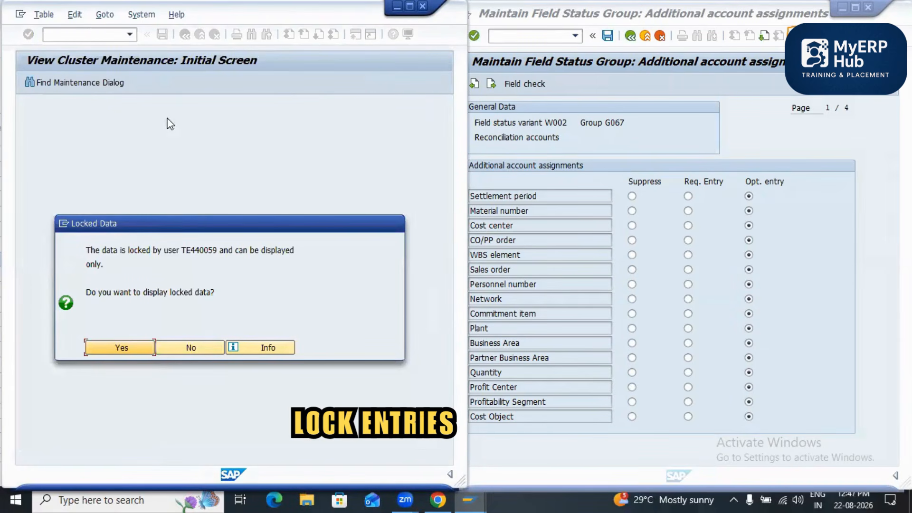
{"action": "left_click", "coordinate": [189, 348]}
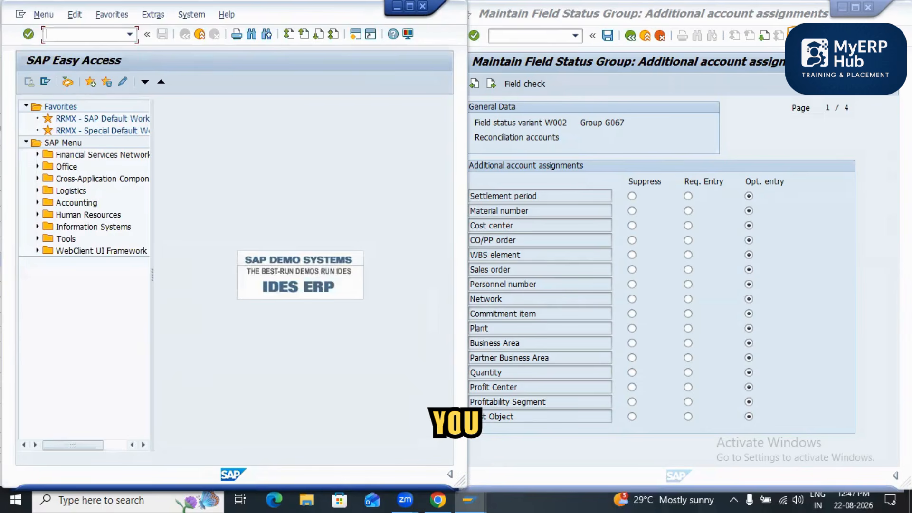
Step: Open the field status maintenance of posting key 01 (Invoice) with transaction OB41
{"action": "type", "text": "OB41"}
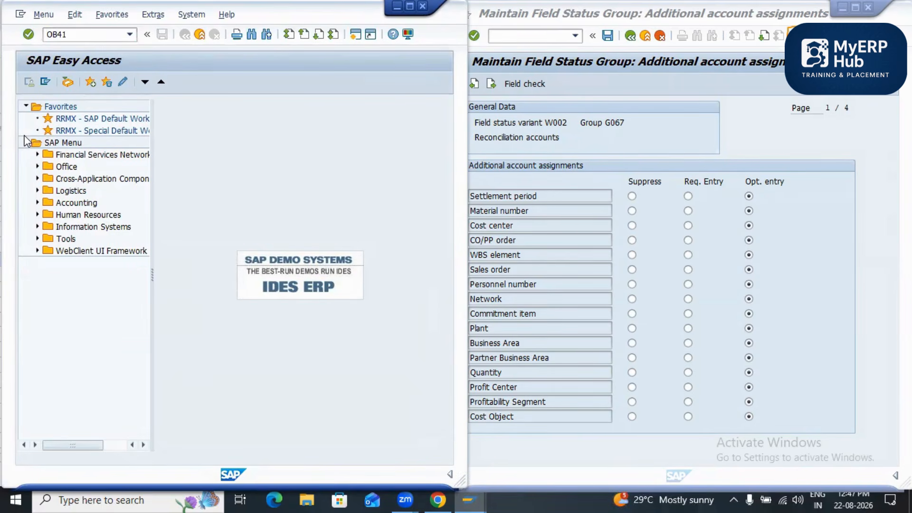
{"action": "key", "text": "Return"}
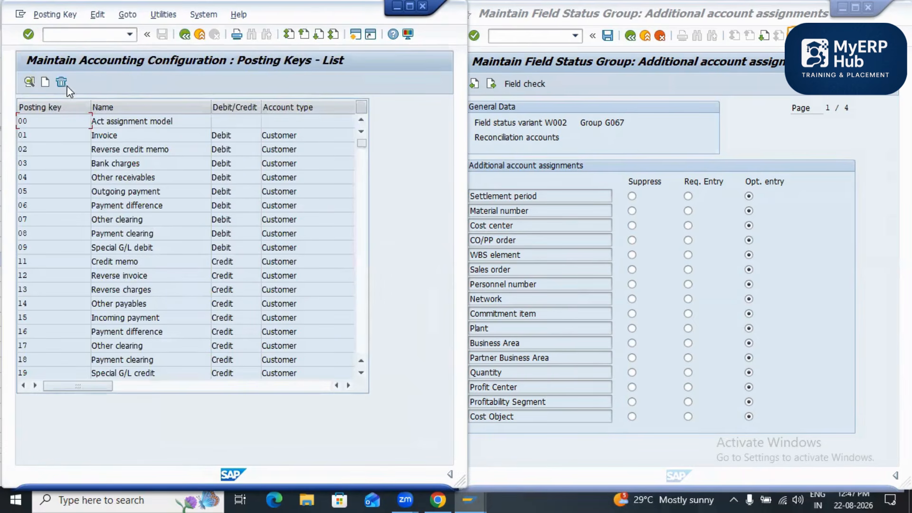
{"action": "double_click", "coordinate": [93, 137]}
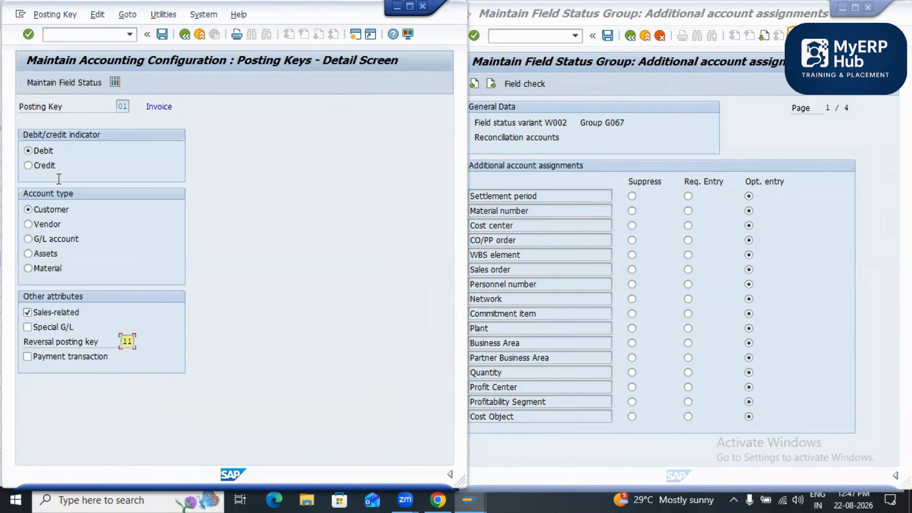
{"action": "left_click", "coordinate": [64, 82]}
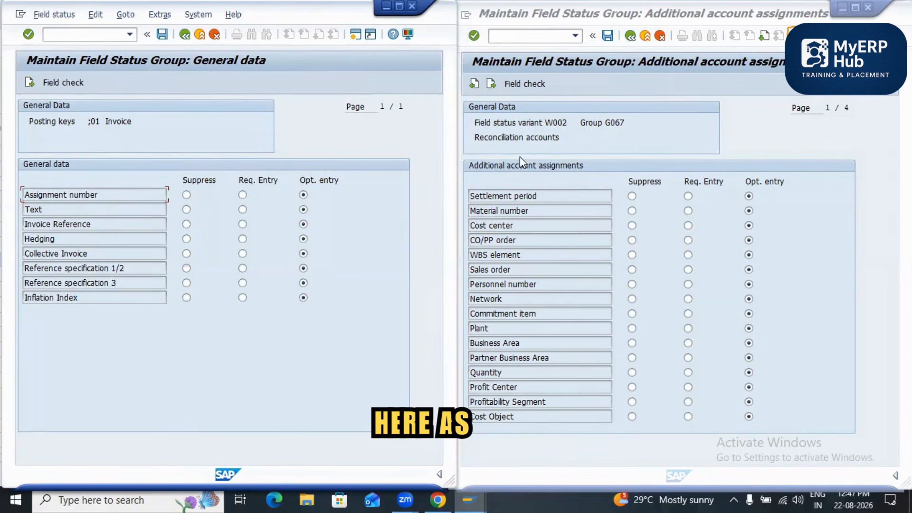
Step: Compare the general data, additional account assignments, materials management and payment transactions field statuses of posting key 01 and group G067, returning to the overview
{"action": "left_click", "coordinate": [503, 184]}
{"action": "key", "text": "F3"}
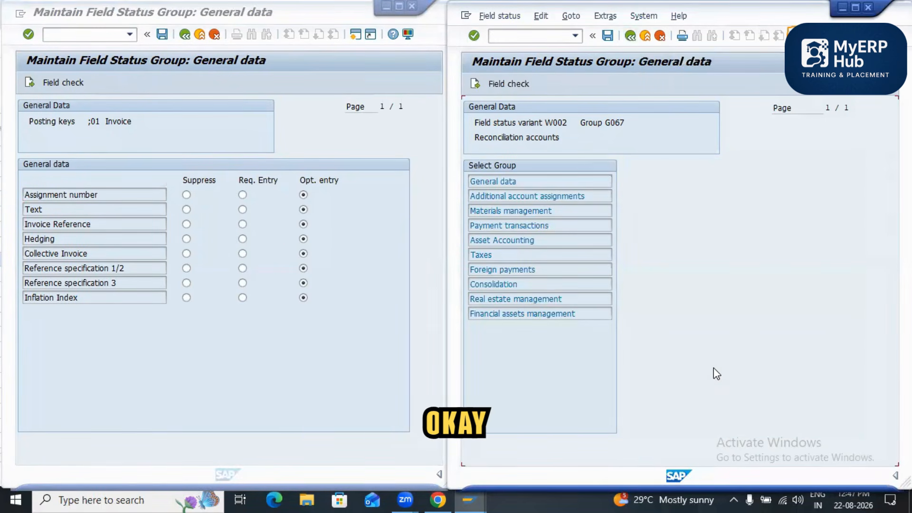
{"action": "key", "text": "F2"}
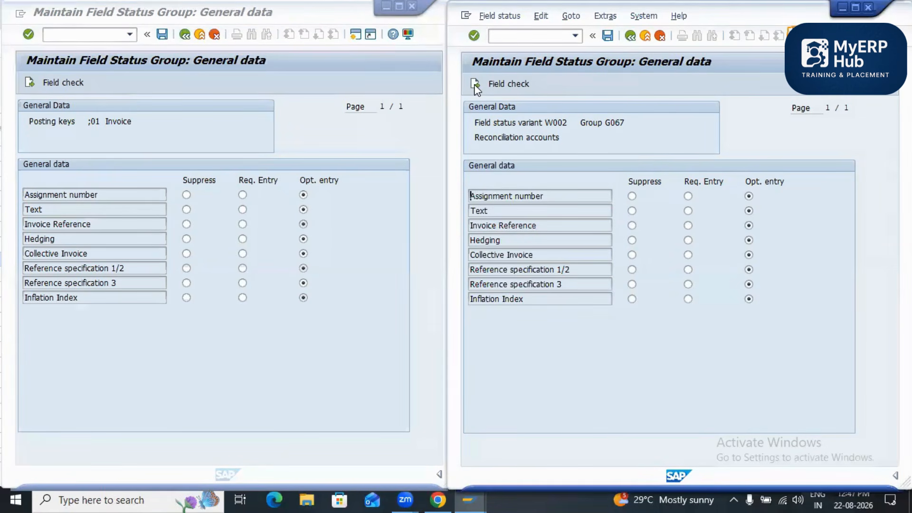
{"action": "left_click", "coordinate": [29, 83]}
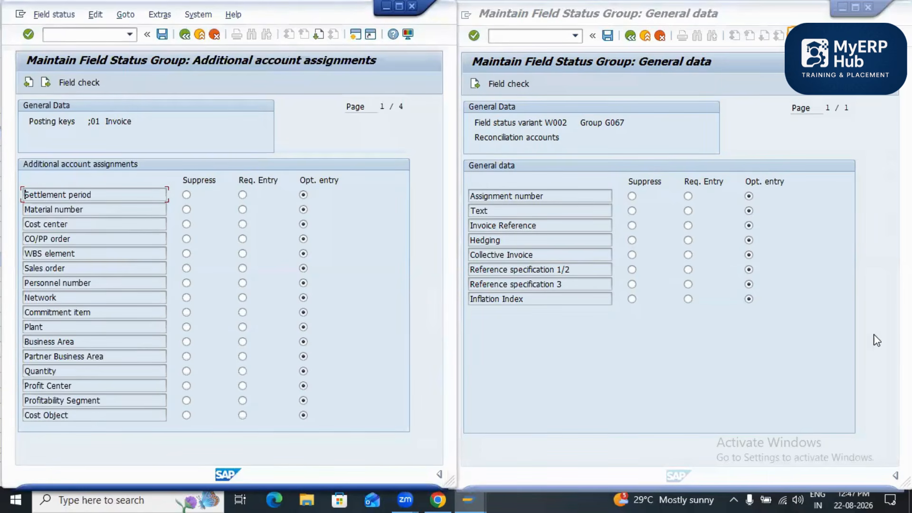
{"action": "left_click", "coordinate": [879, 339]}
{"action": "left_click", "coordinate": [475, 84]}
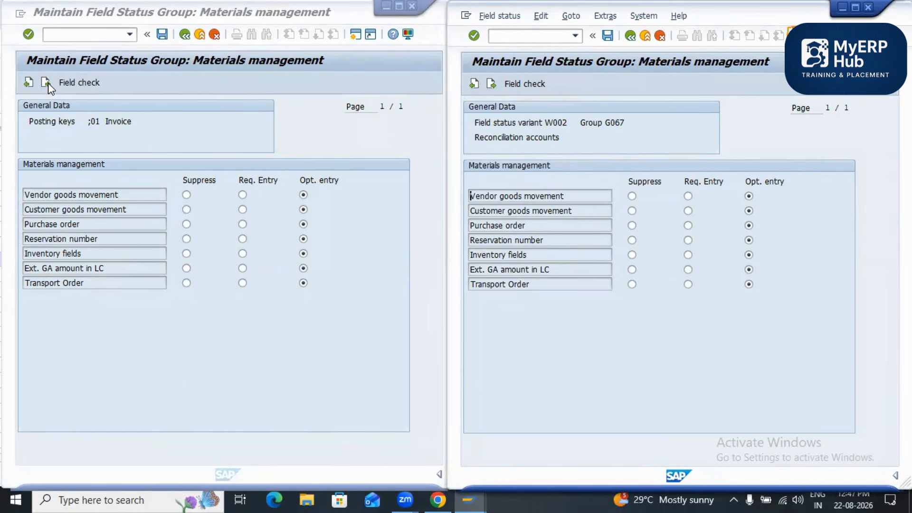
{"action": "left_click", "coordinate": [491, 84]}
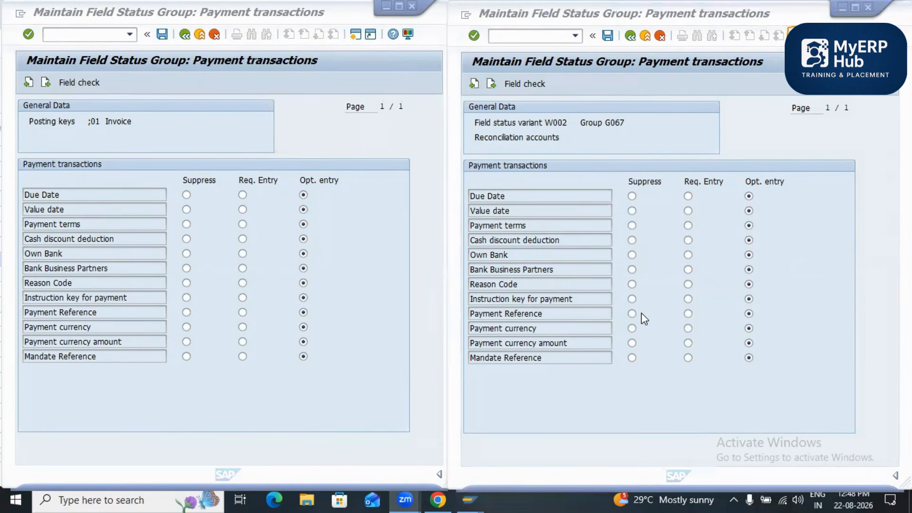
{"action": "left_click", "coordinate": [472, 84]}
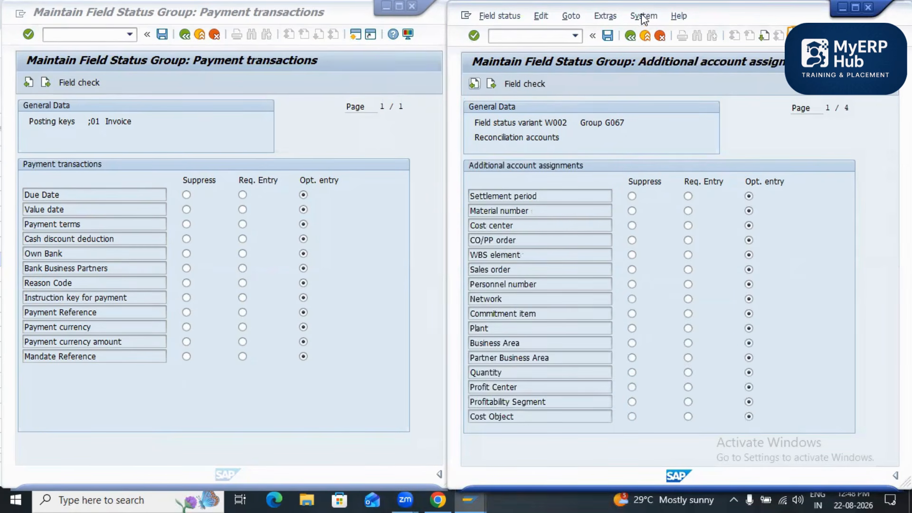
{"action": "left_click", "coordinate": [630, 38]}
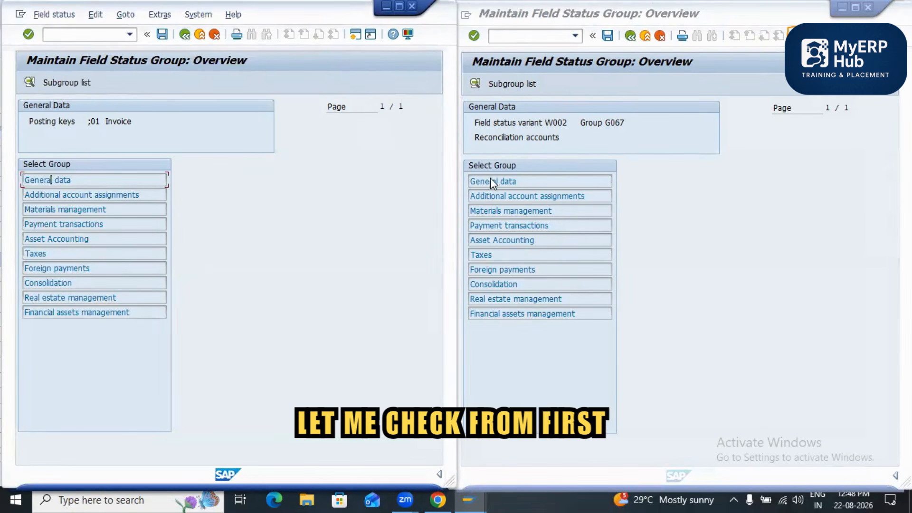
Step: For posting key 01, suppress Joint venture acct assignment, Joint Venture Partner, Joint Venture Recovery Indctr, Fund, Funds Center, Functional Area and Grant
{"action": "left_click", "coordinate": [472, 81]}
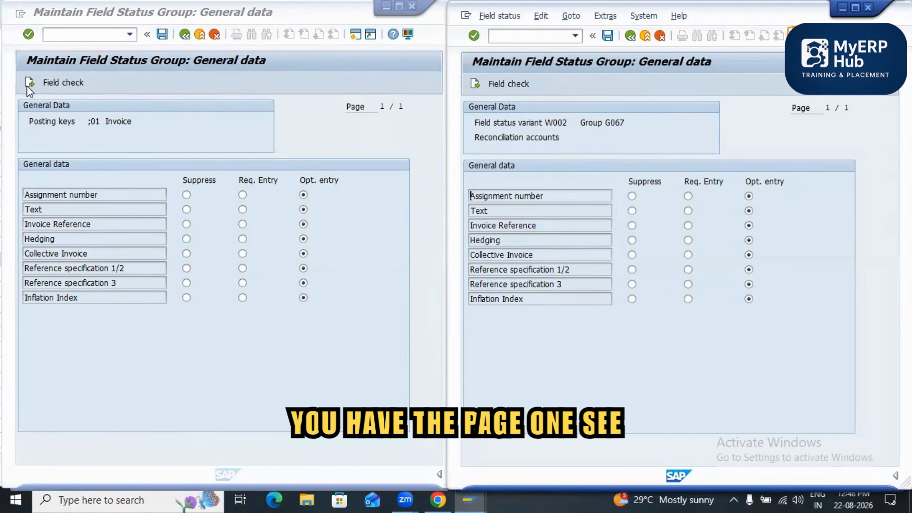
{"action": "left_click", "coordinate": [475, 84]}
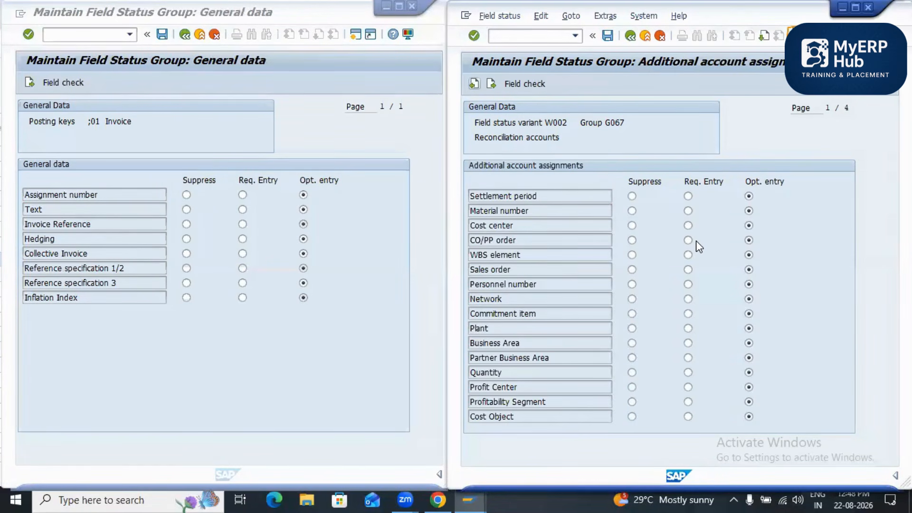
{"action": "left_click", "coordinate": [29, 82]}
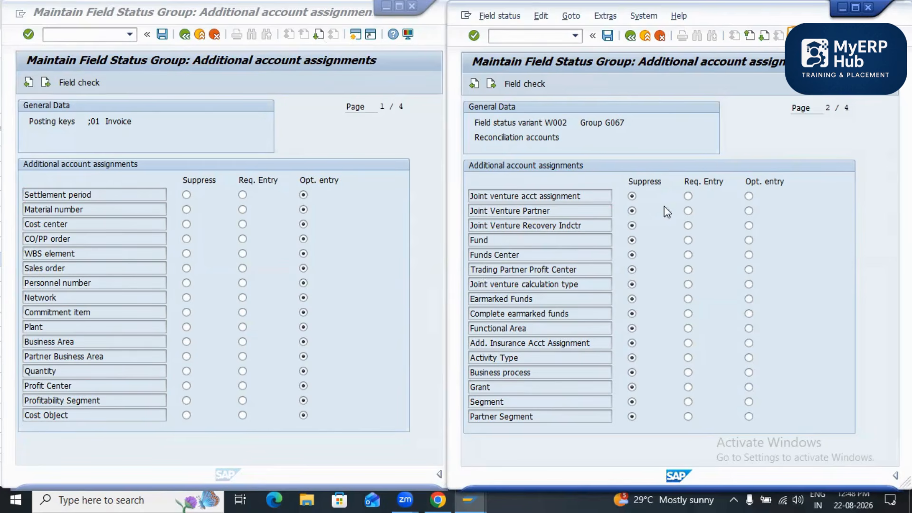
{"action": "left_click", "coordinate": [125, 210]}
{"action": "key", "text": "Page_Down"}
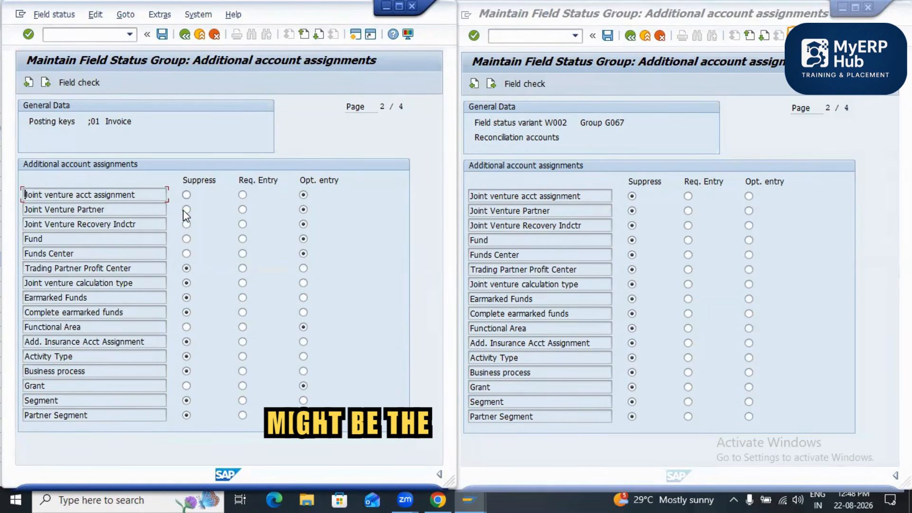
{"action": "left_click", "coordinate": [187, 196]}
{"action": "left_click", "coordinate": [186, 210]}
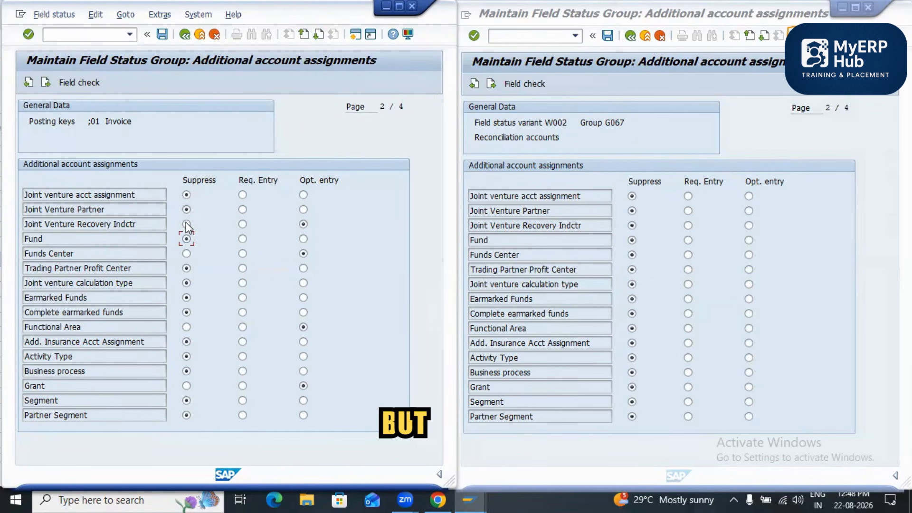
{"action": "left_click", "coordinate": [187, 239]}
{"action": "left_click", "coordinate": [187, 224]}
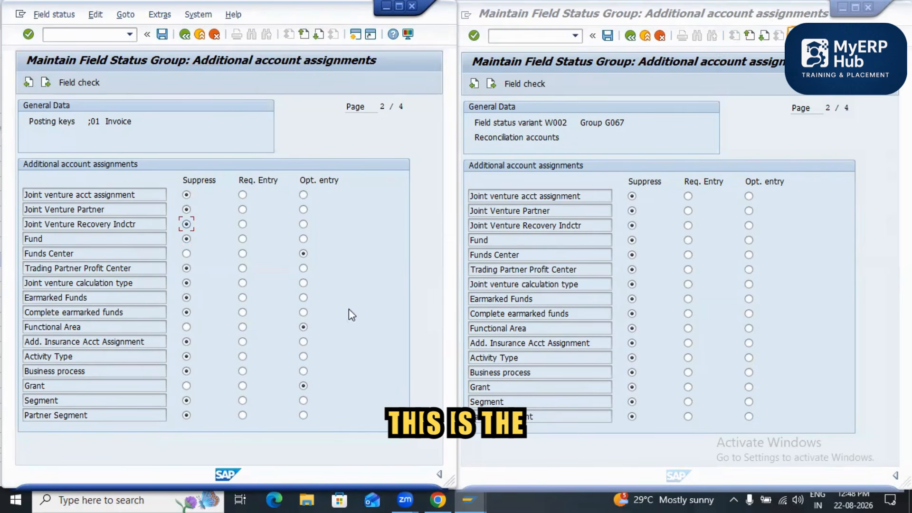
{"action": "left_click", "coordinate": [186, 253]}
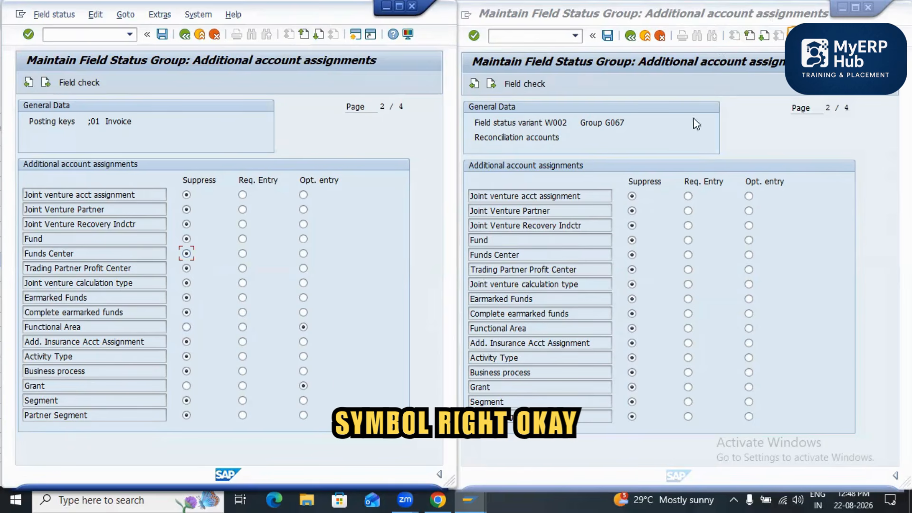
{"action": "left_click", "coordinate": [186, 327]}
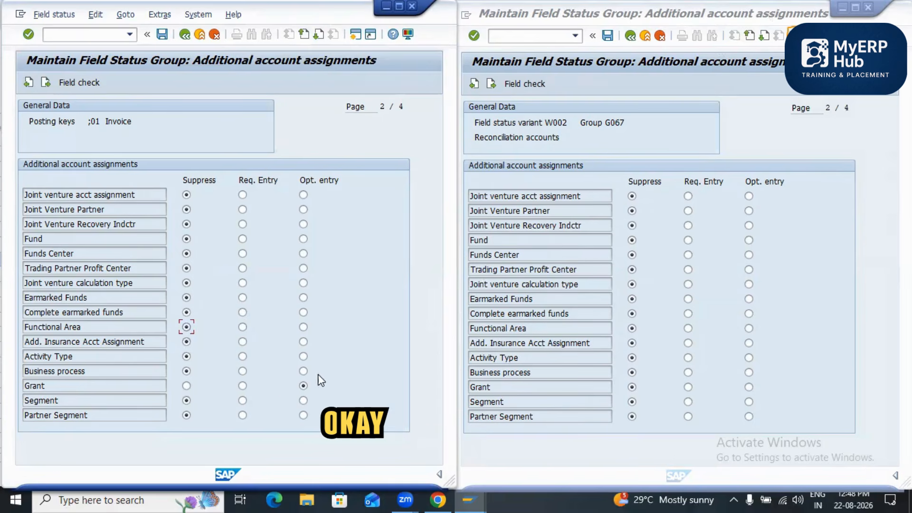
Step: Set Special Region to Suppress in the additional account assignments of field status group G067, matching posting key 01
{"action": "left_click", "coordinate": [764, 36]}
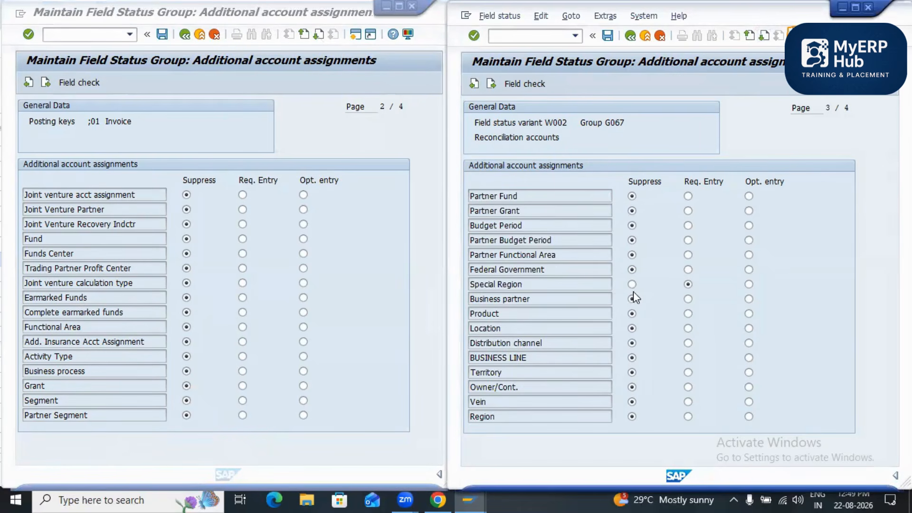
{"action": "key", "text": "alt+Tab"}
{"action": "key", "text": "Page_Down"}
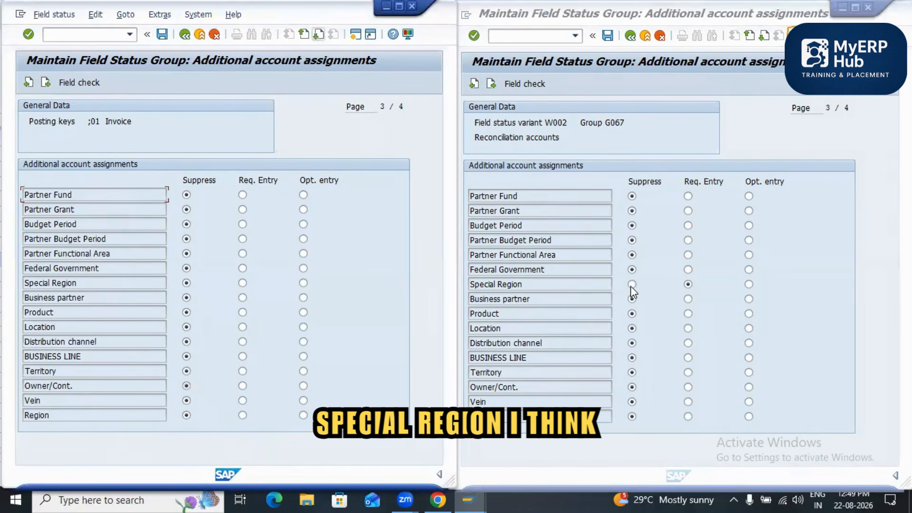
{"action": "left_click", "coordinate": [632, 284]}
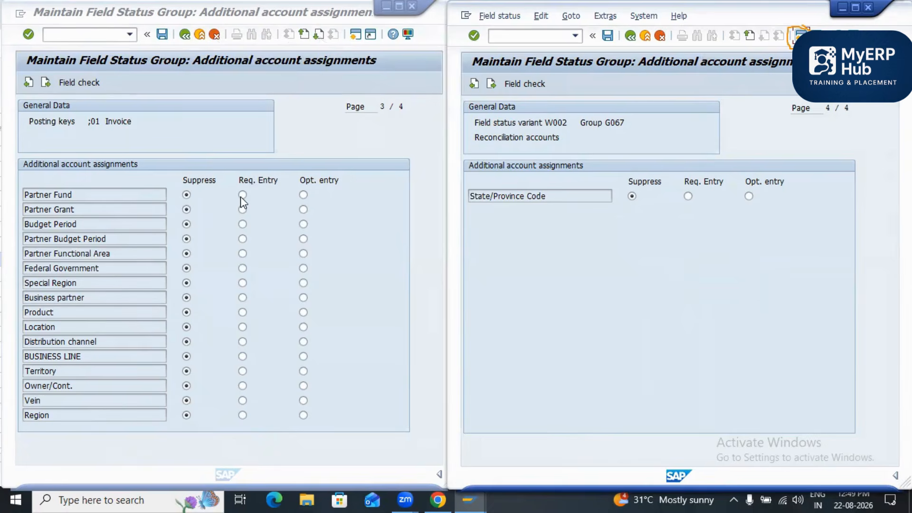
Step: Compare the State/Province Code, materials management, payment transactions and asset accounting statuses of posting key 01 and group G067, and view the group's taxes
{"action": "left_click", "coordinate": [636, 91]}
{"action": "left_click", "coordinate": [350, 79]}
{"action": "key", "text": "Page_Down"}
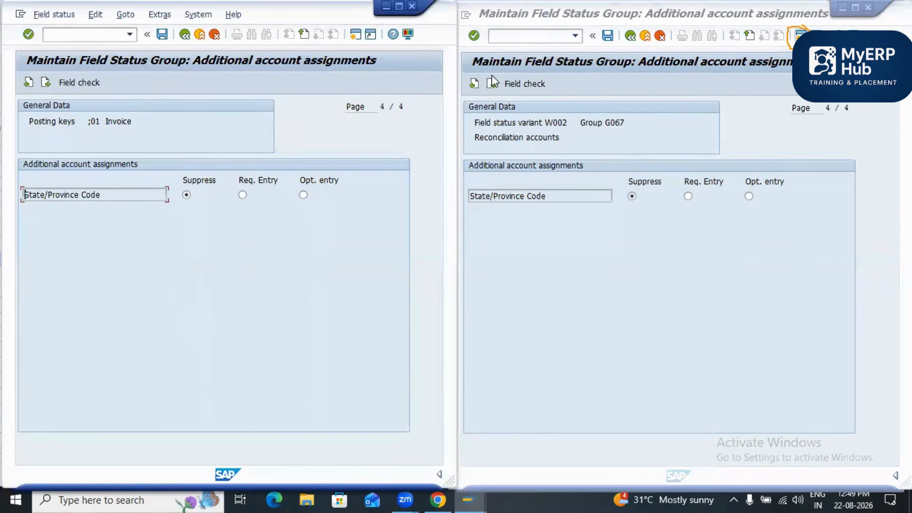
{"action": "left_click", "coordinate": [491, 84]}
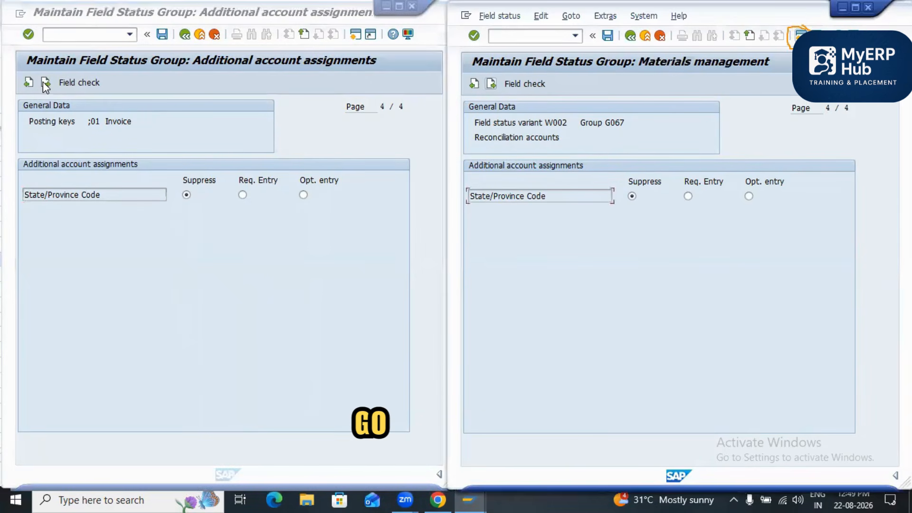
{"action": "left_click", "coordinate": [377, 107]}
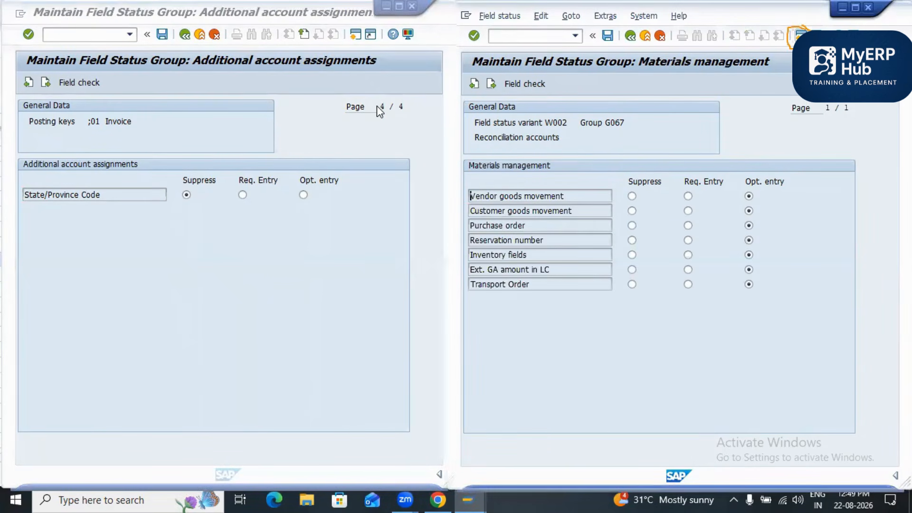
{"action": "key", "text": "Return"}
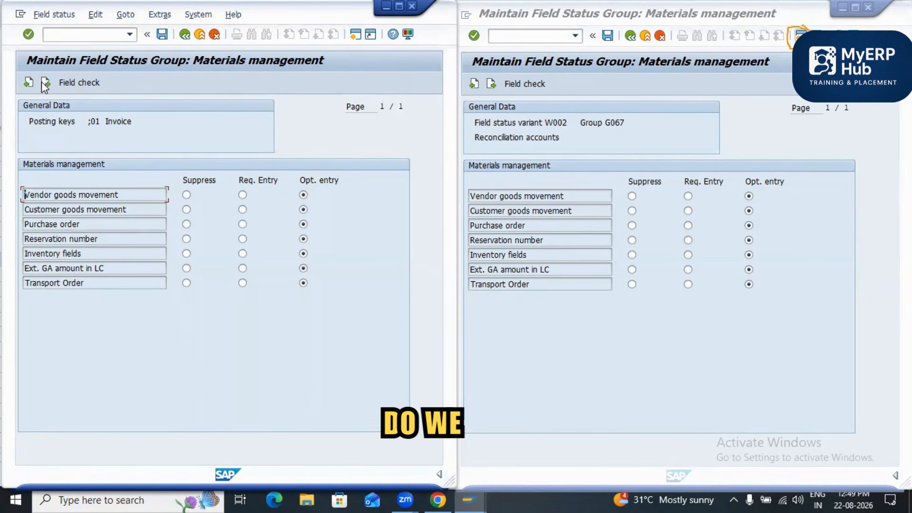
{"action": "left_click", "coordinate": [490, 85]}
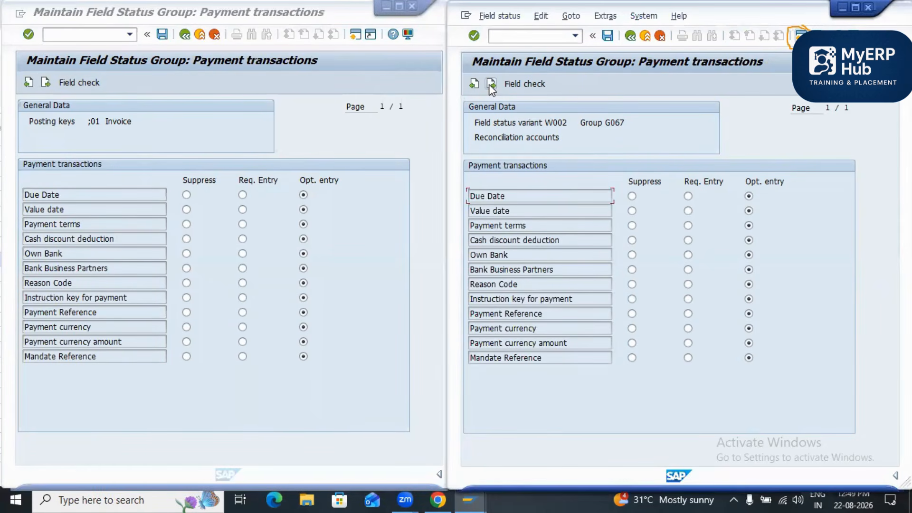
{"action": "left_click", "coordinate": [490, 85]}
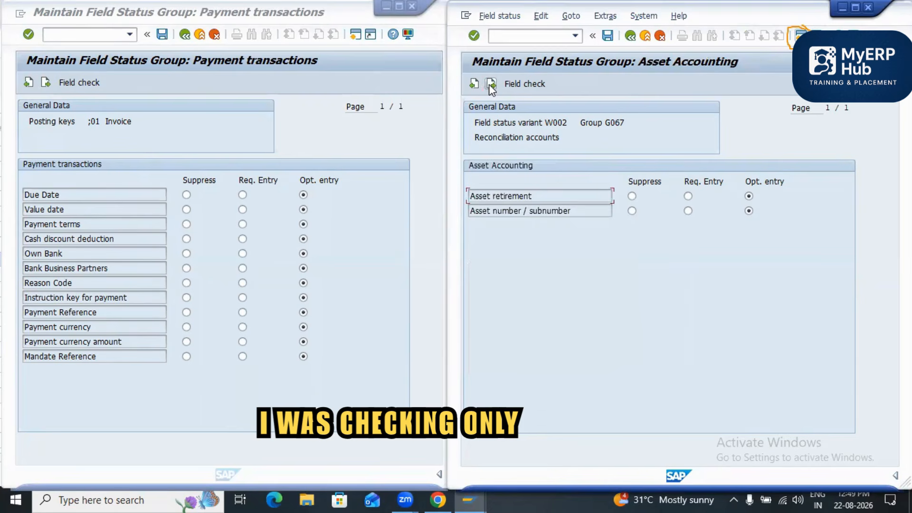
{"action": "left_click", "coordinate": [490, 84]}
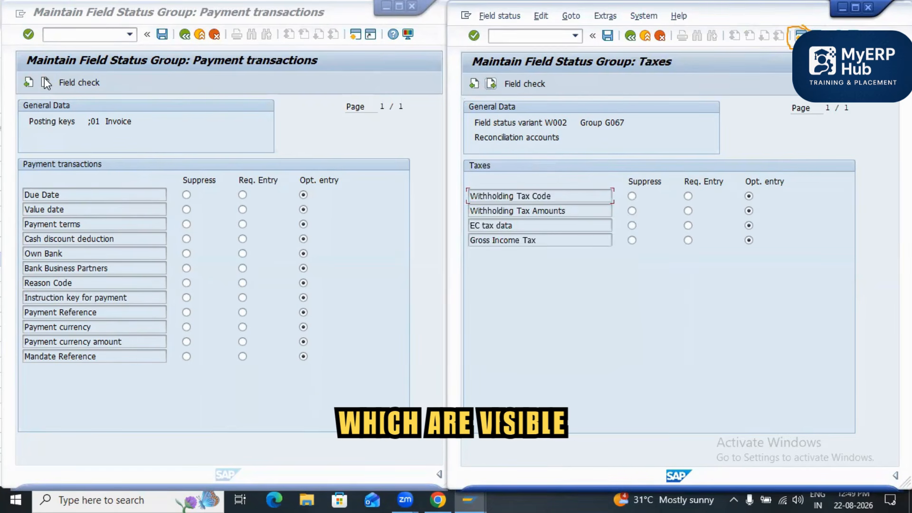
{"action": "left_click", "coordinate": [490, 85]}
{"action": "left_click", "coordinate": [493, 84]}
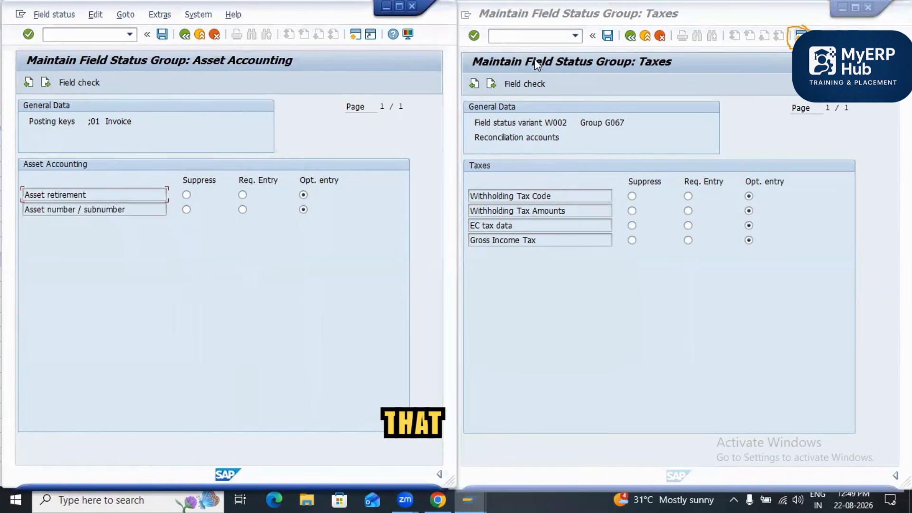
Step: Save the field status changes of group G067 and posting key 01 under the FICO CONFIGURATIONS customizing request, and close the posting key session
{"action": "left_click", "coordinate": [608, 36]}
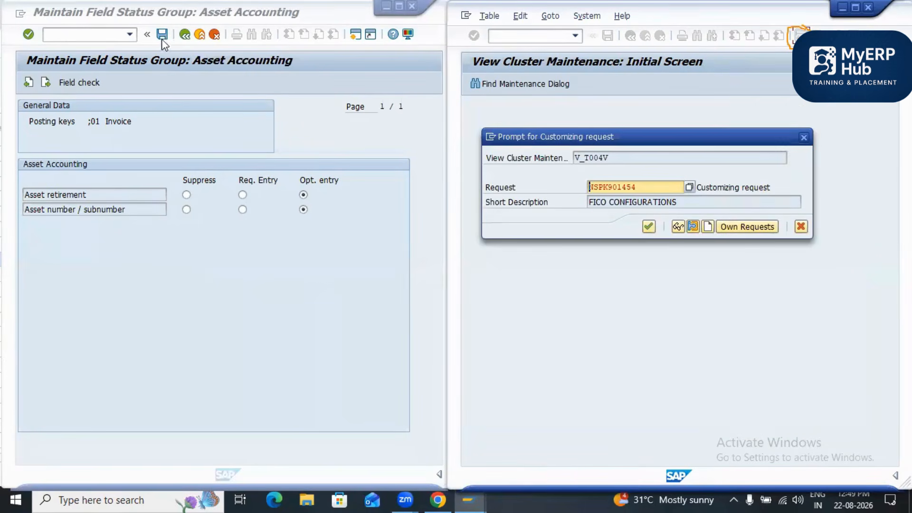
{"action": "key", "text": "Return"}
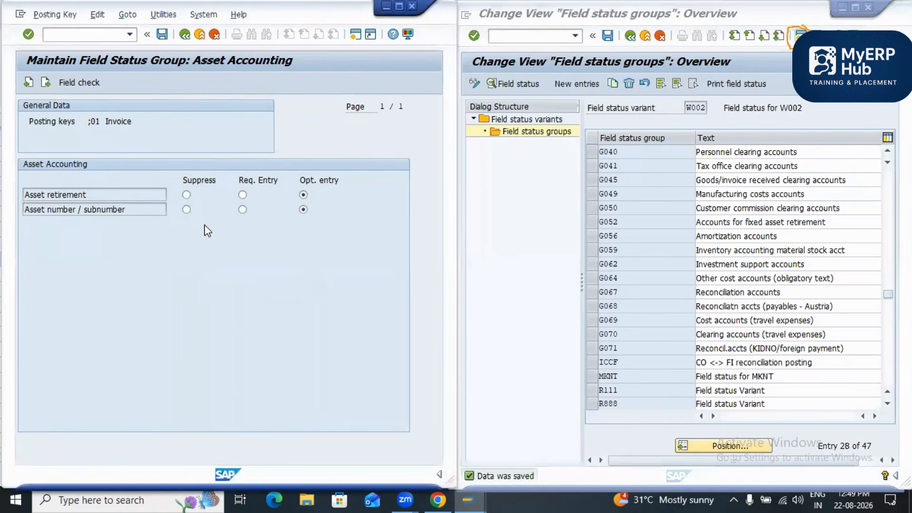
{"action": "left_click", "coordinate": [412, 7]}
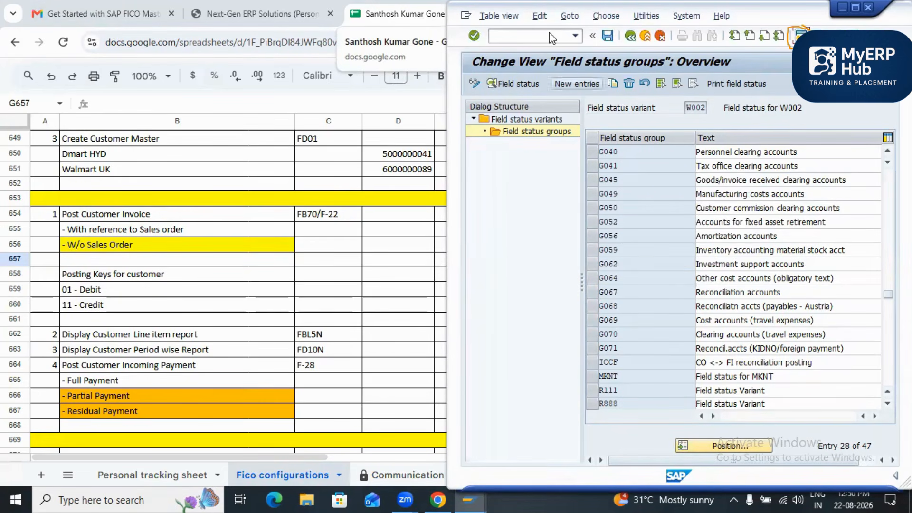
Step: Maximize the remaining SAP session and open the customer credit memo entry transaction
{"action": "double_click", "coordinate": [629, 2]}
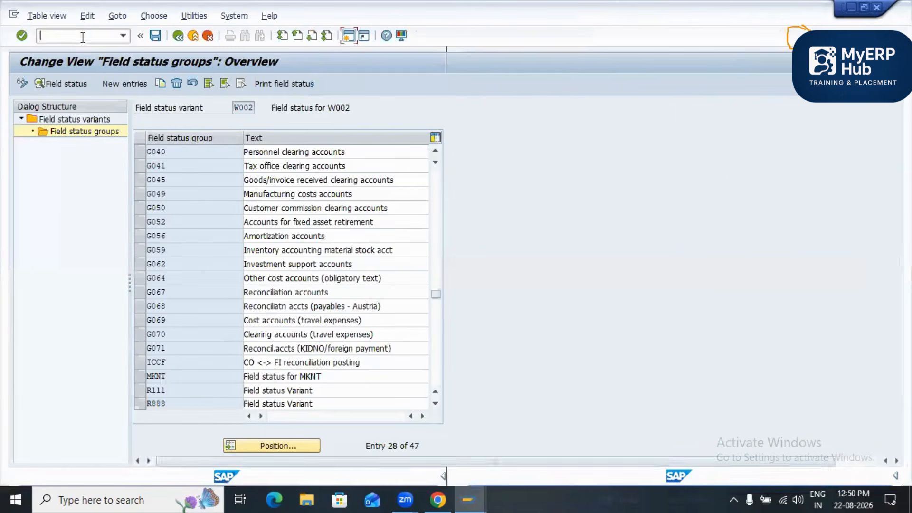
{"action": "left_click", "coordinate": [82, 37]}
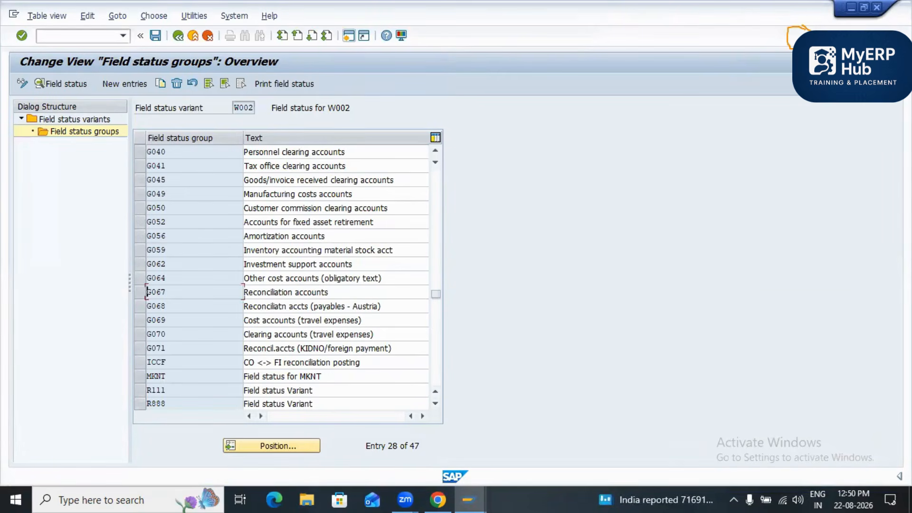
{"action": "type", "text": "F-27"}
{"action": "key", "text": "Return"}
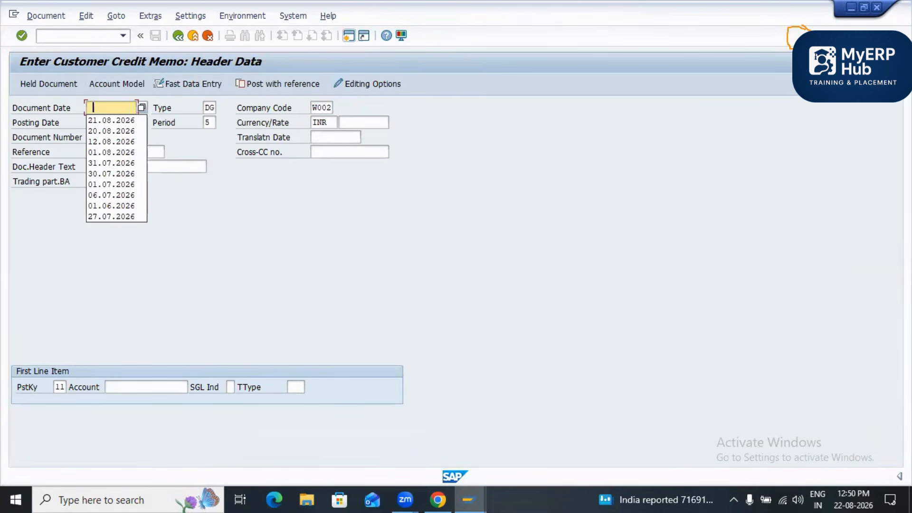
Step: Leave the credit memo entry and open the customer invoice transaction FB70
{"action": "left_click", "coordinate": [111, 152]}
{"action": "left_click", "coordinate": [72, 36]}
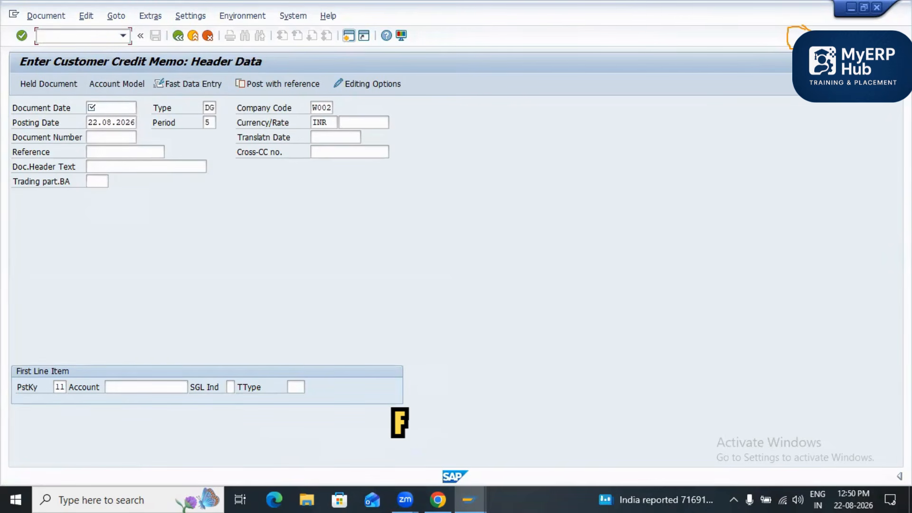
{"action": "type", "text": "/nF"}
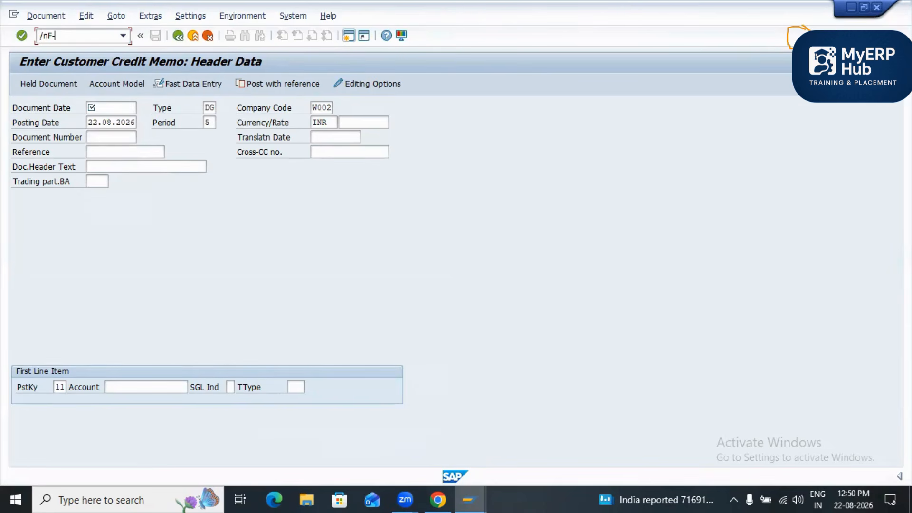
{"action": "type", "text": "B70"}
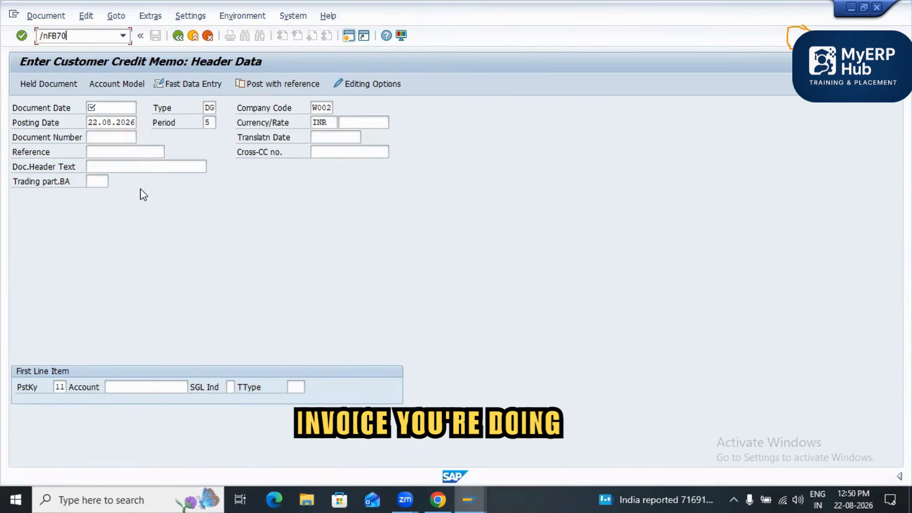
{"action": "key", "text": "Return"}
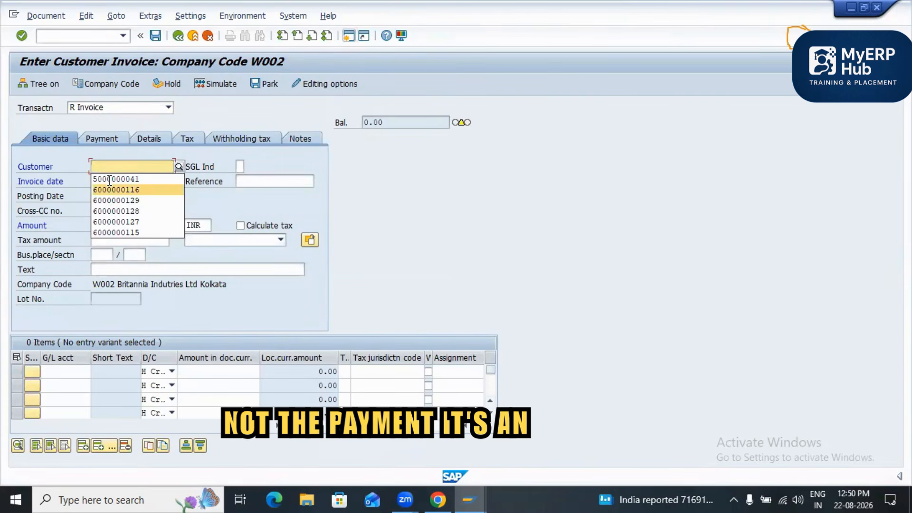
Step: Fill in the invoice's customer number, set the invoice date to 22.08.2026 and the amount to 100000 INR
{"action": "left_click", "coordinate": [114, 180]}
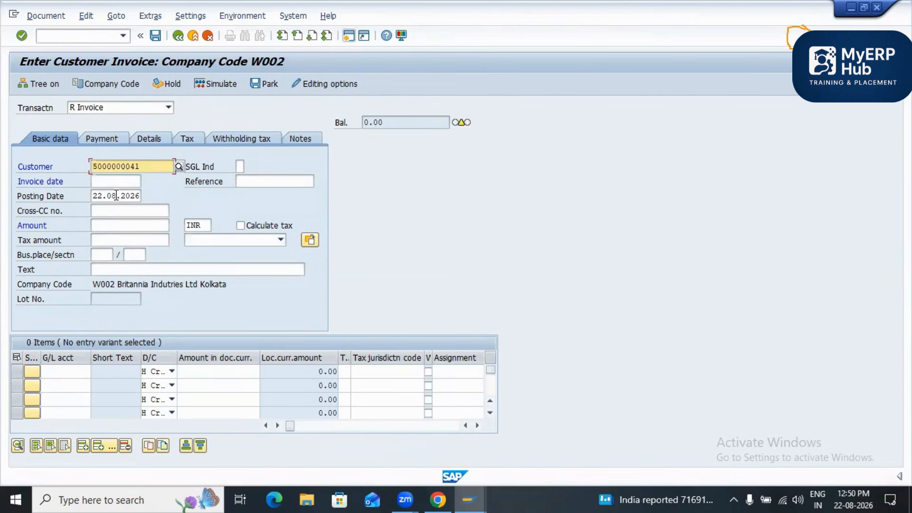
{"action": "left_click", "coordinate": [116, 182]}
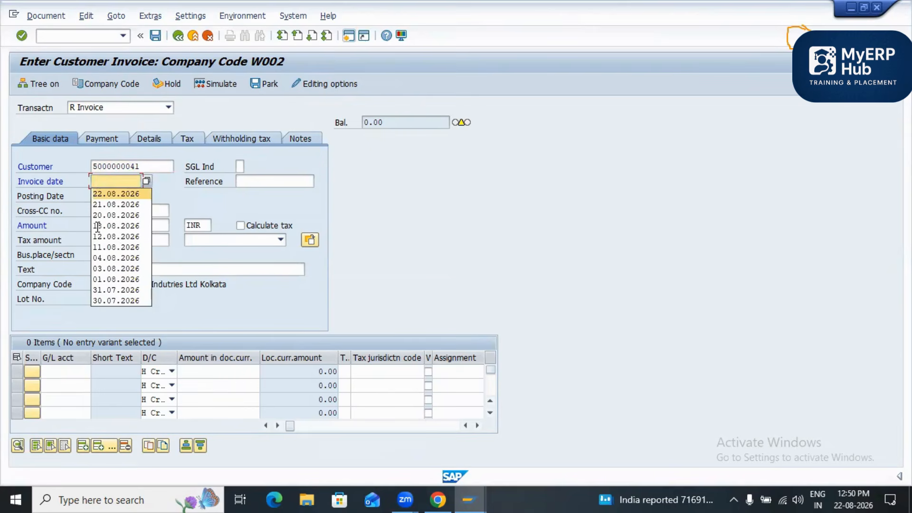
{"action": "key", "text": "Return"}
{"action": "left_click", "coordinate": [114, 226]}
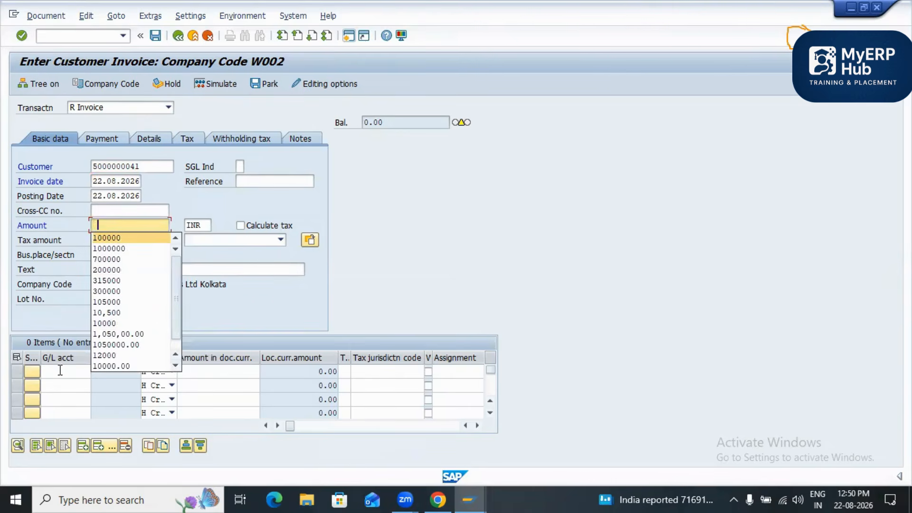
{"action": "key", "text": "Return"}
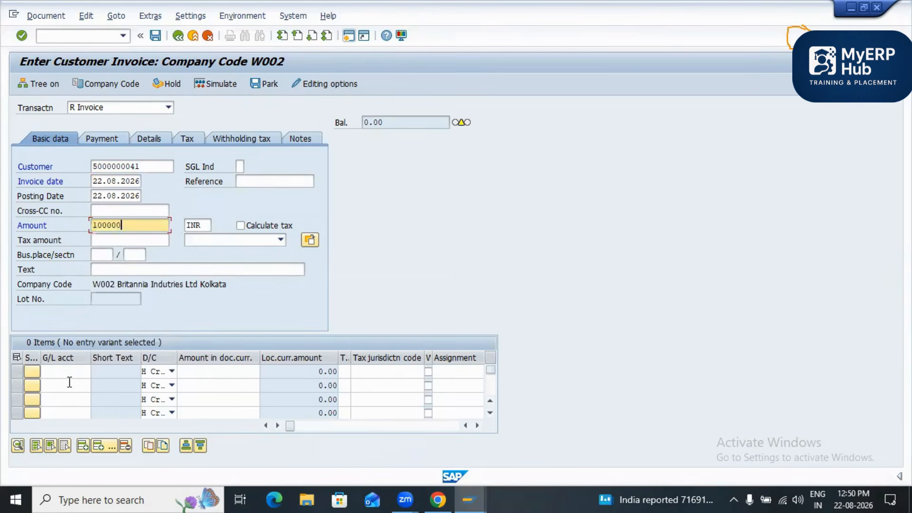
Step: Add a credit line item of 100000 on G/L account 300000 and enter Sales Invoice as the invoice reference
{"action": "left_click", "coordinate": [67, 372]}
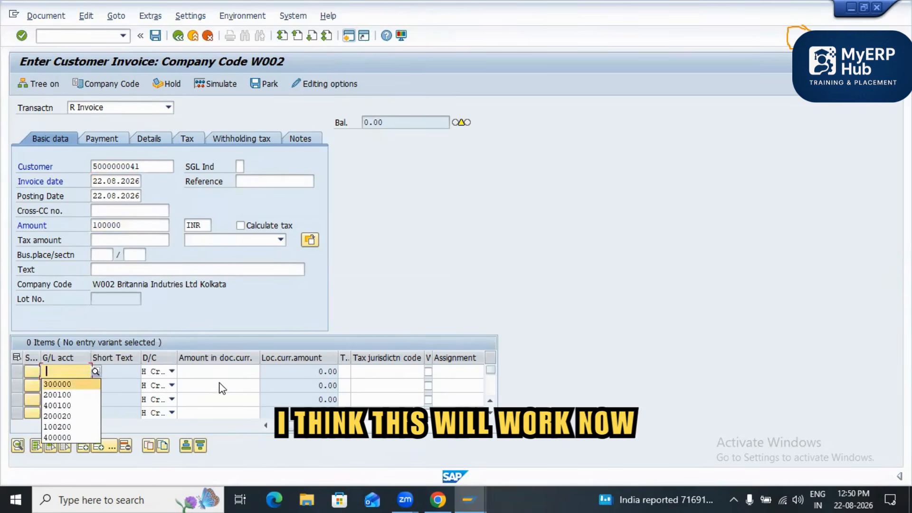
{"action": "key", "text": "Return"}
{"action": "key", "text": "Tab"}
{"action": "key", "text": "Tab"}
{"action": "key", "text": "Tab"}
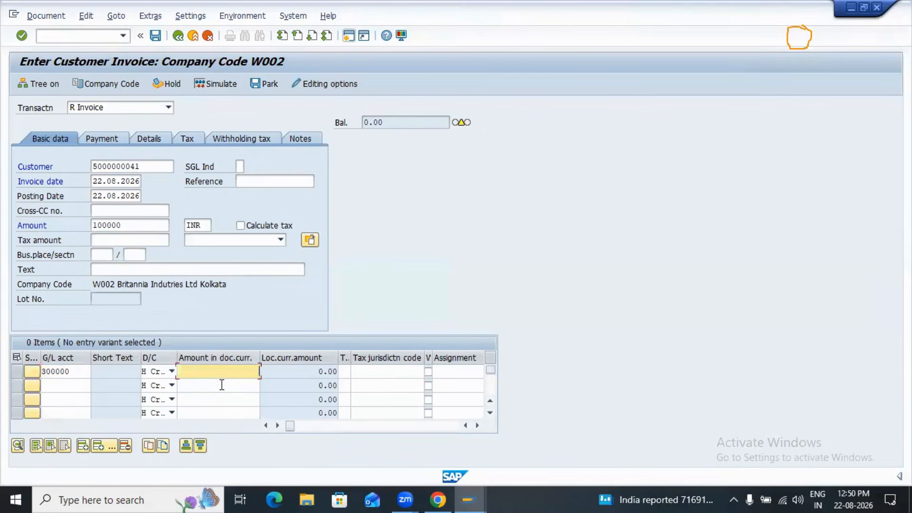
{"action": "left_click", "coordinate": [222, 385]}
{"action": "key", "text": "Return"}
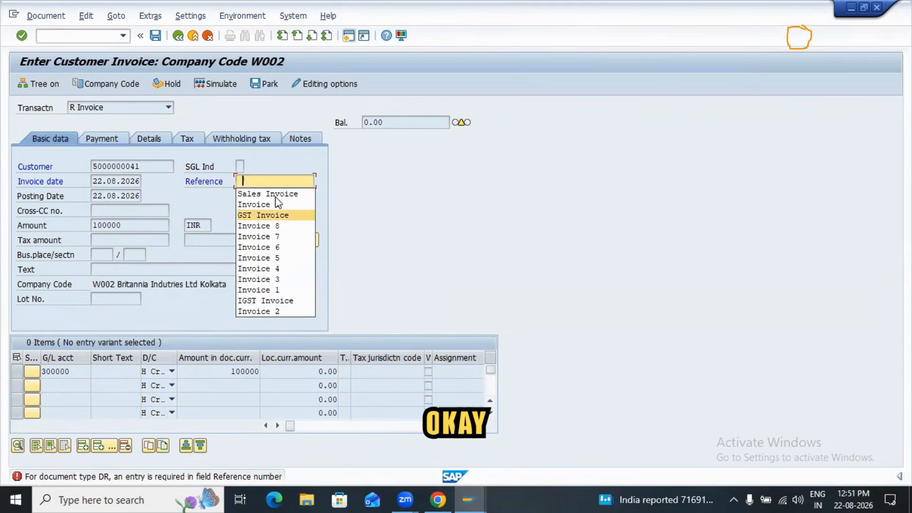
{"action": "left_click", "coordinate": [276, 197]}
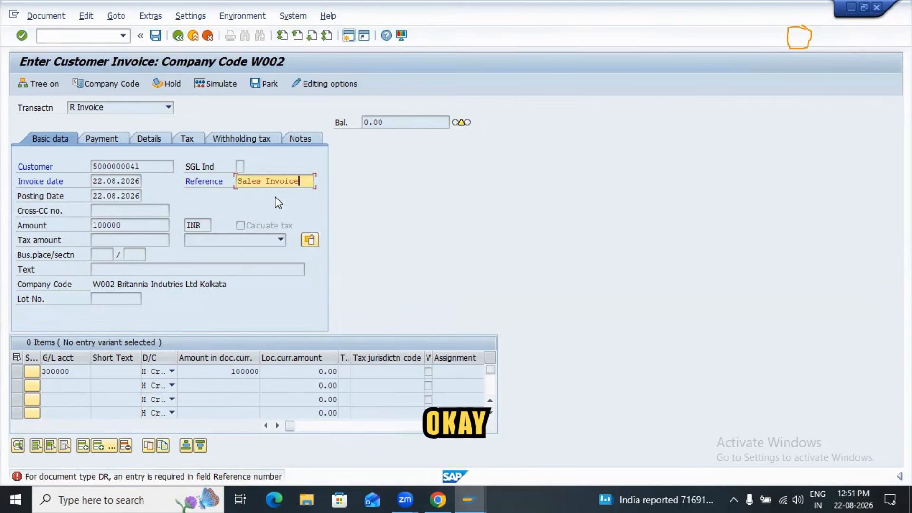
{"action": "key", "text": "Return"}
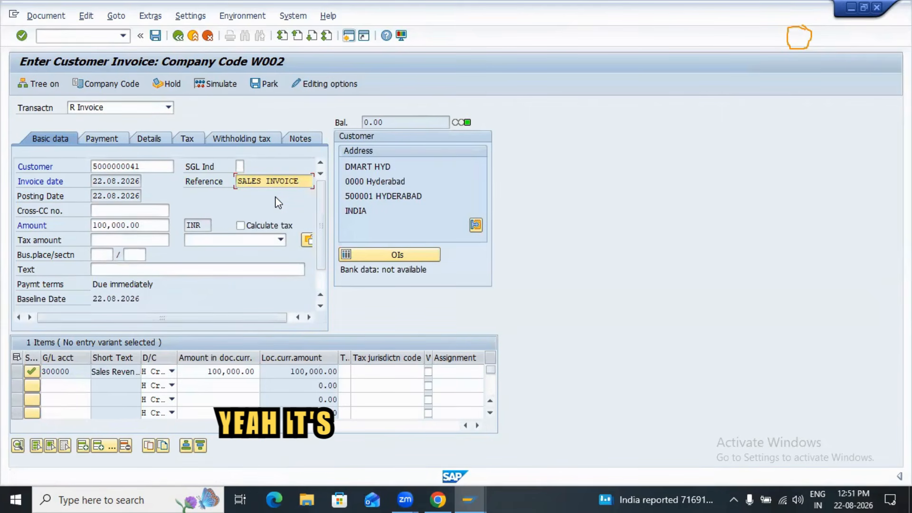